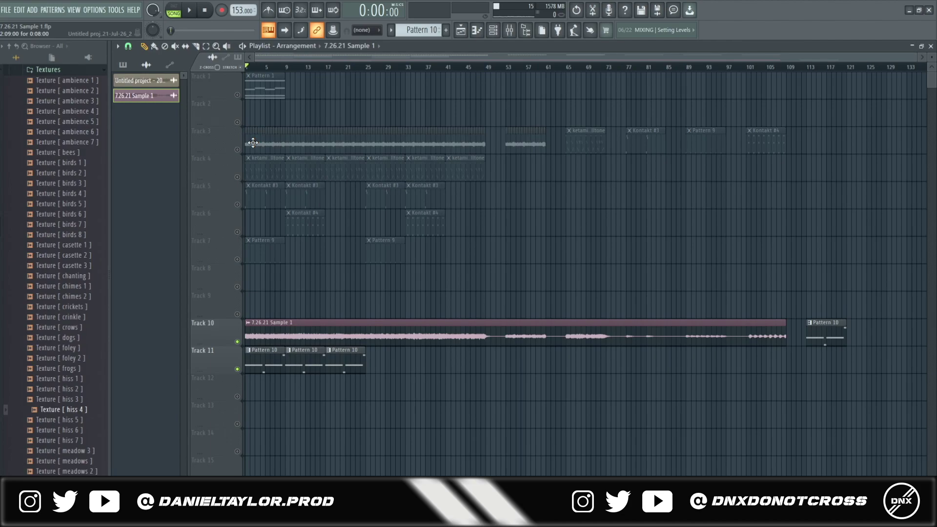
# Step: Play back the 7.26.21 Sample 1 arrangement from its start in song mode
pyautogui.press('space')
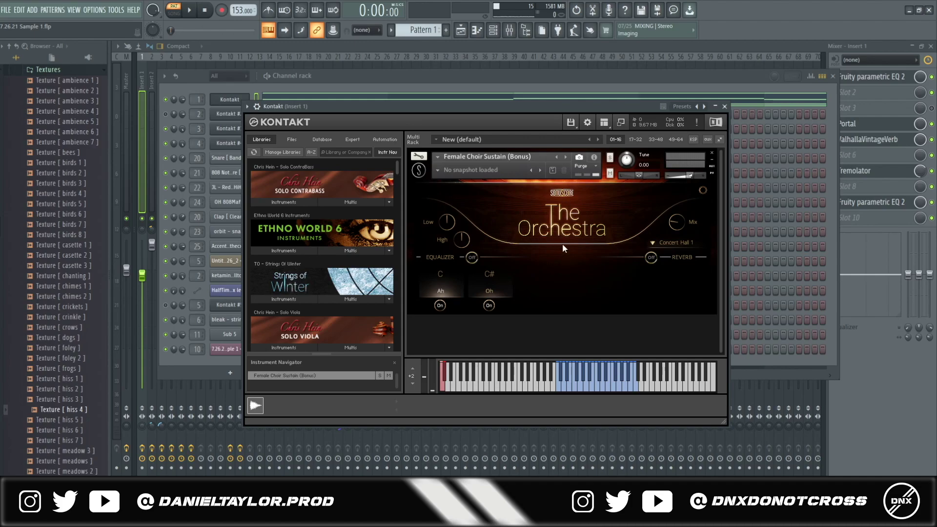
# Step: Open the first Kontakt channel's piano roll in Pattern 1 and select all of its chord notes
pyautogui.click(356, 91)
pyautogui.scroll(-2, 231, 293)
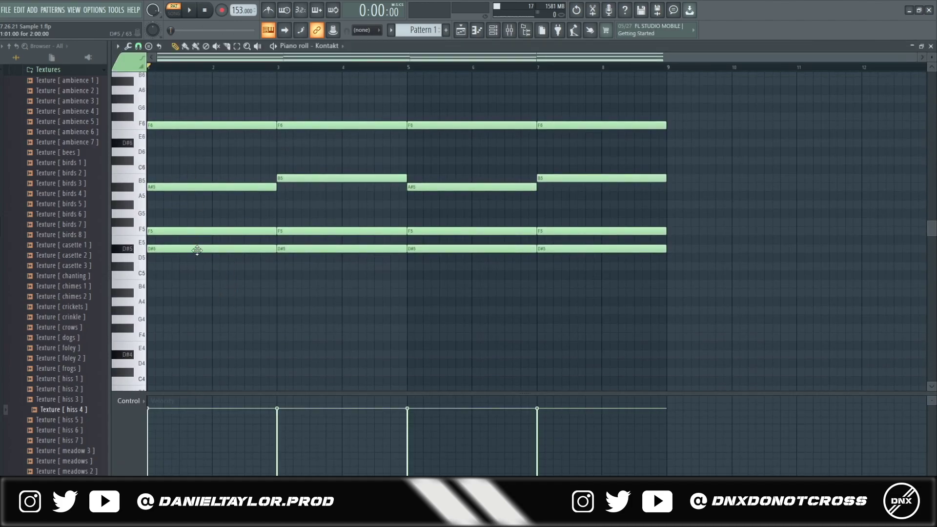
pyautogui.scroll(3, 183, 210)
pyautogui.moveTo(171, 168); pyautogui.dragTo(680, 376)
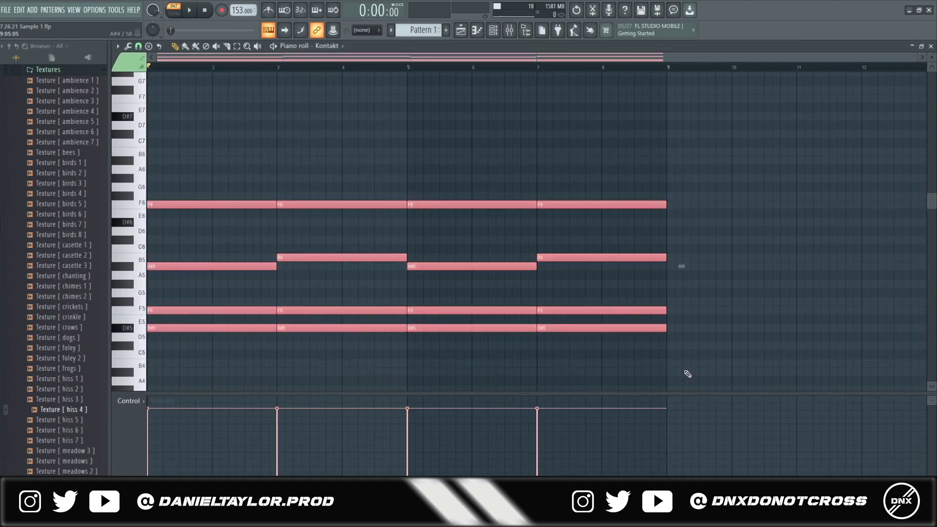
pyautogui.scroll(-2, 241, 290)
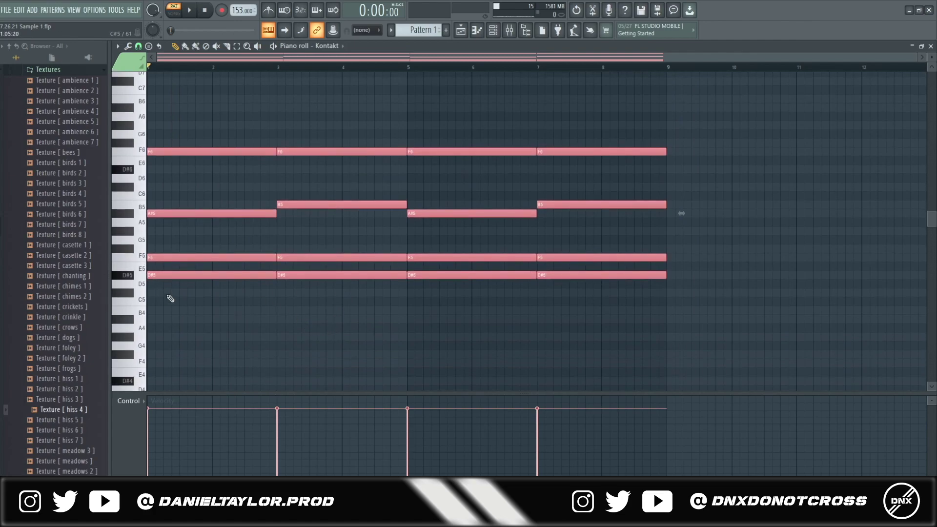
# Step: Highlight the chord parts in turn, from the low D#5 notes to the alternating A#5 and B5 line, and clear the selection
pyautogui.moveTo(154, 276); pyautogui.dragTo(715, 330)
pyautogui.moveTo(157, 263); pyautogui.dragTo(695, 341)
pyautogui.moveTo(153, 104); pyautogui.dragTo(266, 349)
pyautogui.keyDown('ctrl'); pyautogui.click(312, 197); pyautogui.keyUp('ctrl')
pyautogui.moveTo(399, 131); pyautogui.dragTo(168, 329)
pyautogui.keyDown('ctrl'); pyautogui.click(310, 215); pyautogui.keyUp('ctrl')
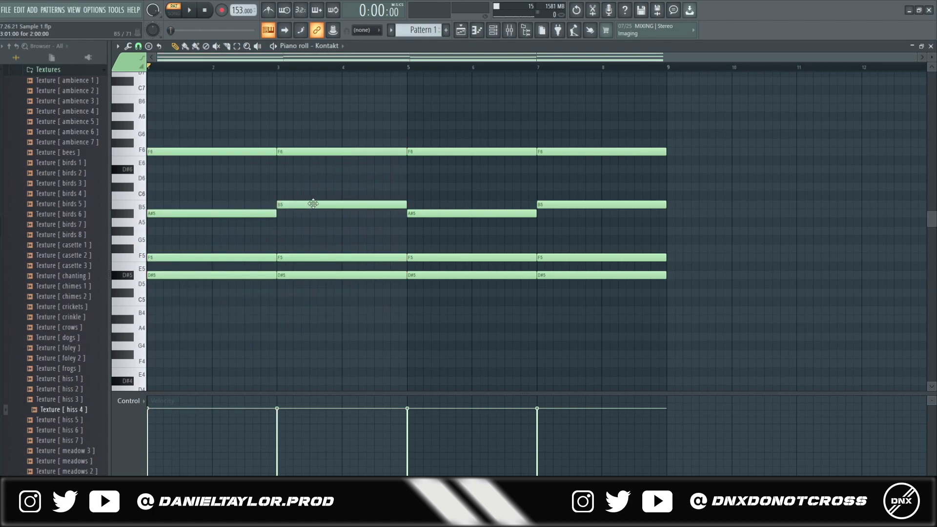
pyautogui.moveTo(208, 172); pyautogui.dragTo(658, 238)
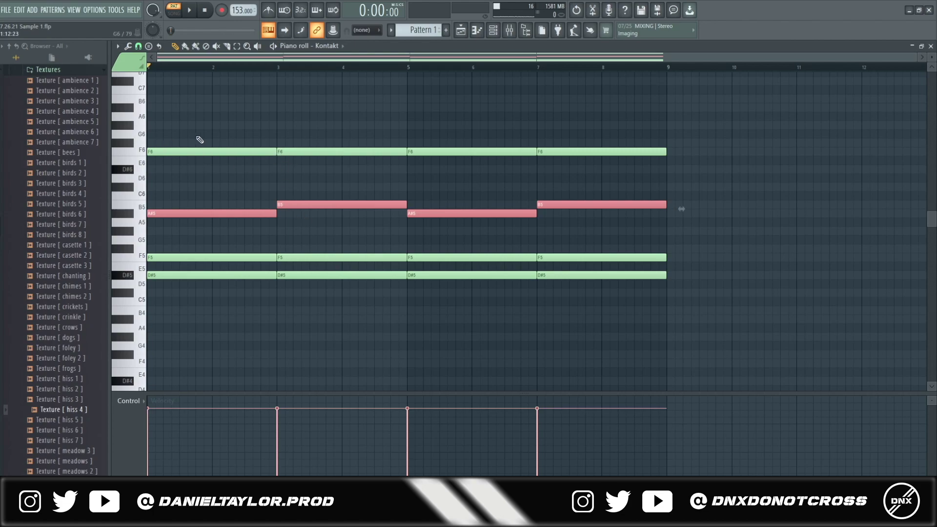
pyautogui.hotkey('ctrl', 'd')
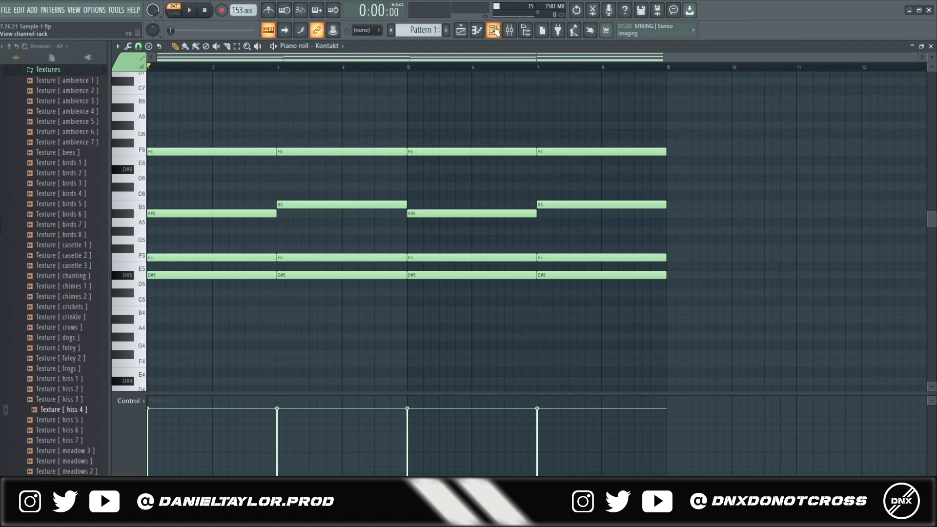
# Step: Examine the effects on mixer Insert 1: both Fruity parametric EQ 2 instances, Portal, ValhallaVintageVerb and Tremolator
pyautogui.click(508, 30)
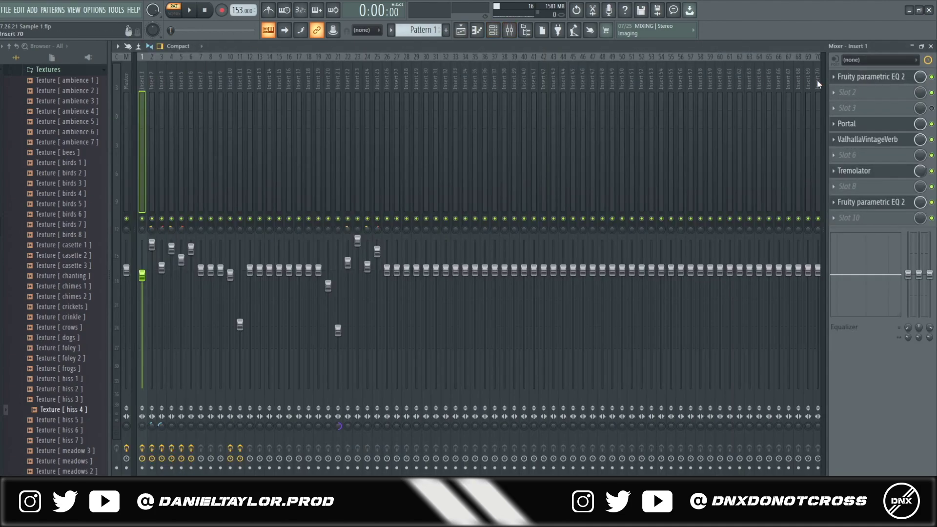
pyautogui.click(867, 78)
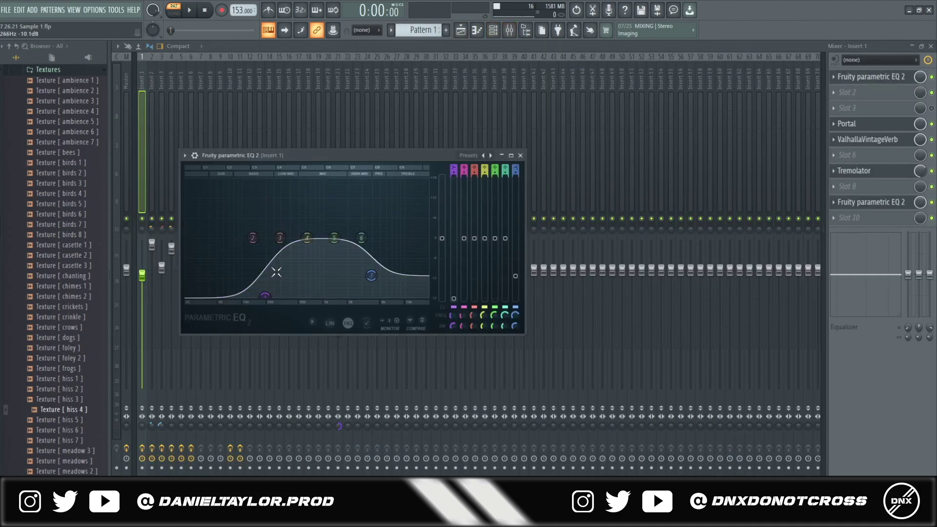
pyautogui.click(853, 124)
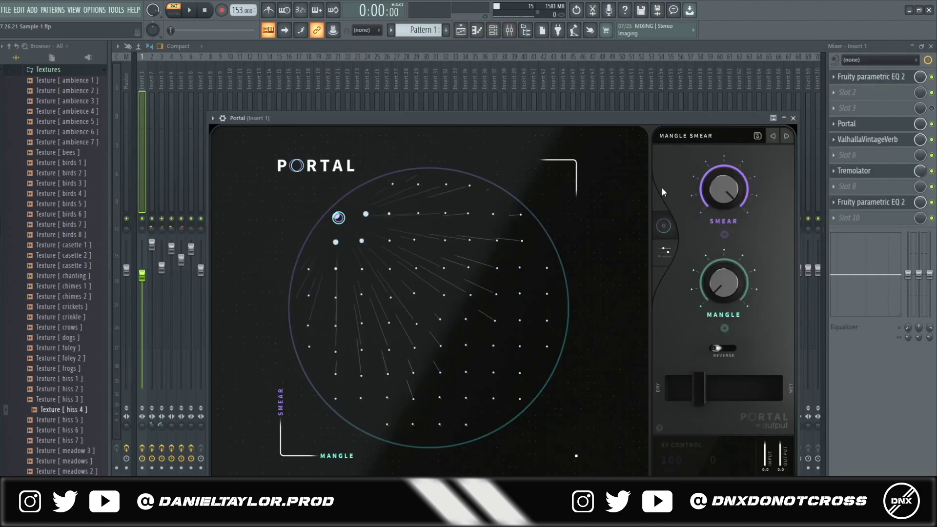
pyautogui.click(867, 140)
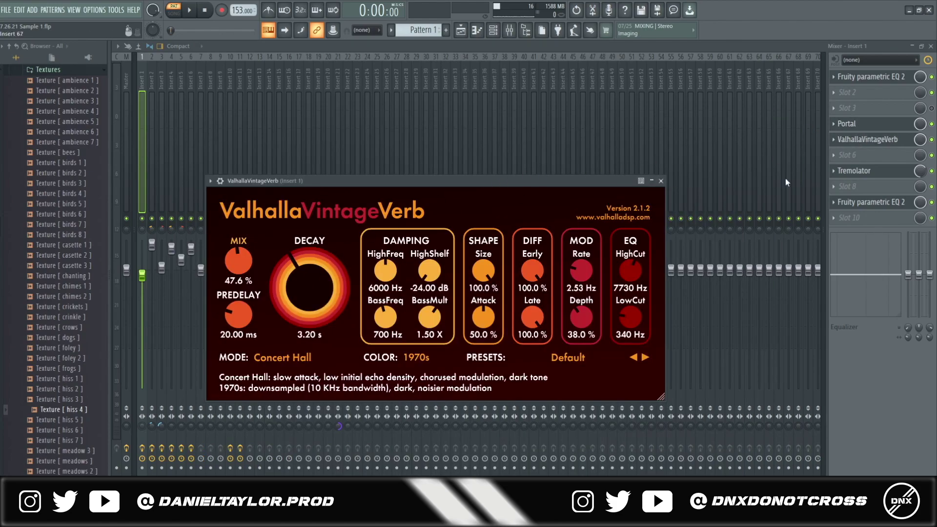
pyautogui.click(854, 171)
pyautogui.moveTo(464, 131); pyautogui.dragTo(532, 109)
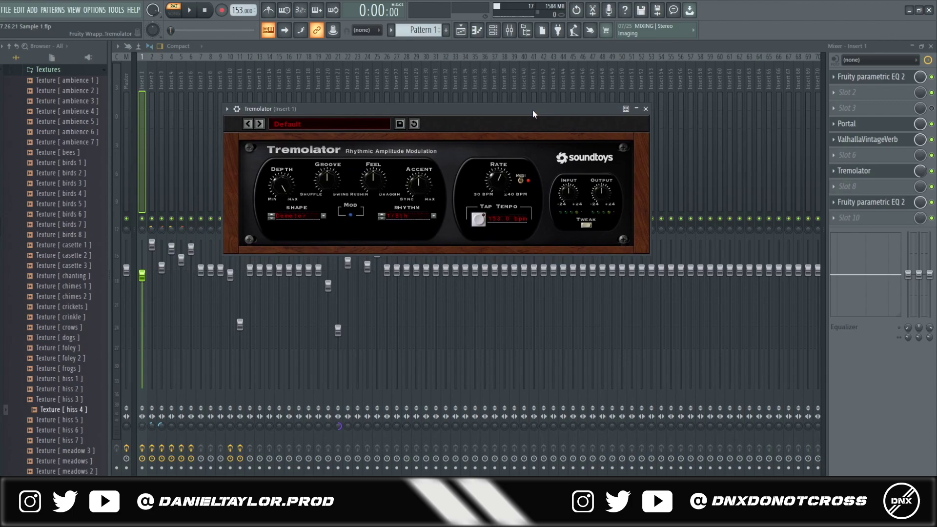
pyautogui.click(878, 202)
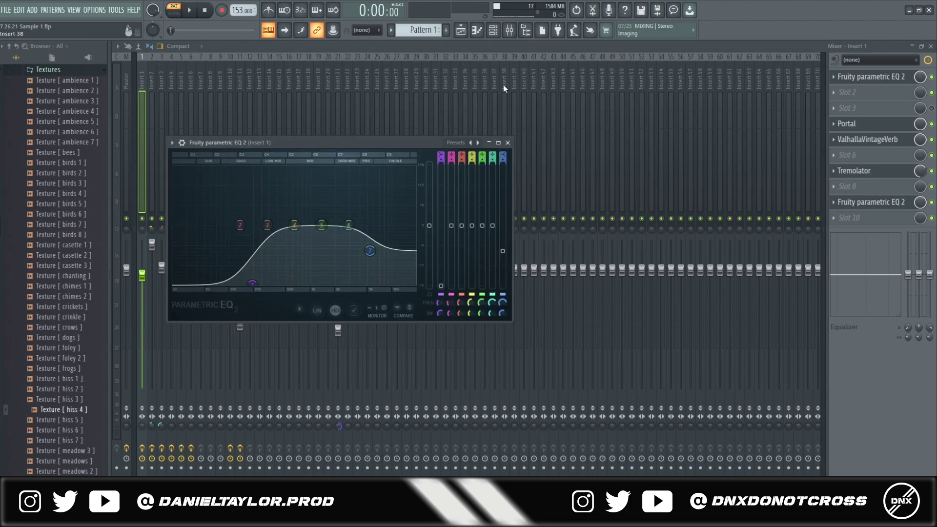
# Step: Return to the Kontakt piano roll and play the Pattern 1 chords
pyautogui.click(492, 30)
pyautogui.click(250, 222)
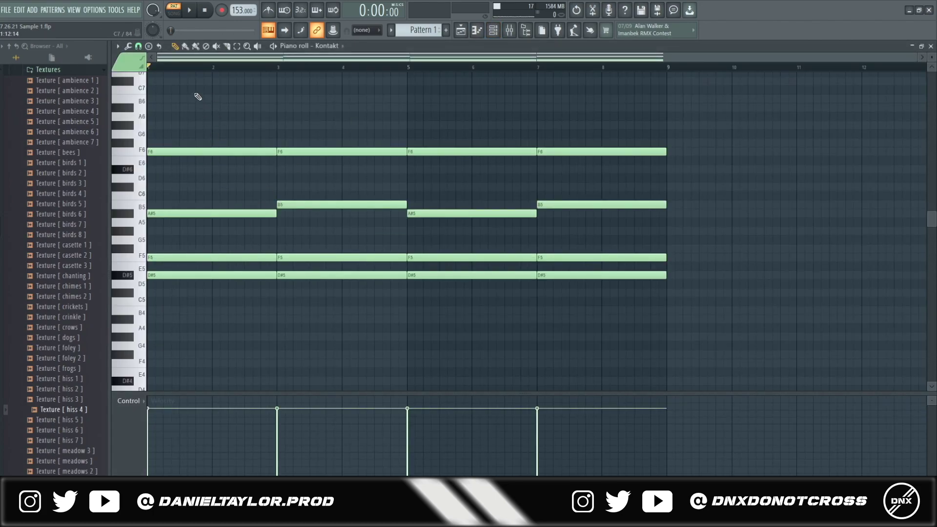
pyautogui.press('space')
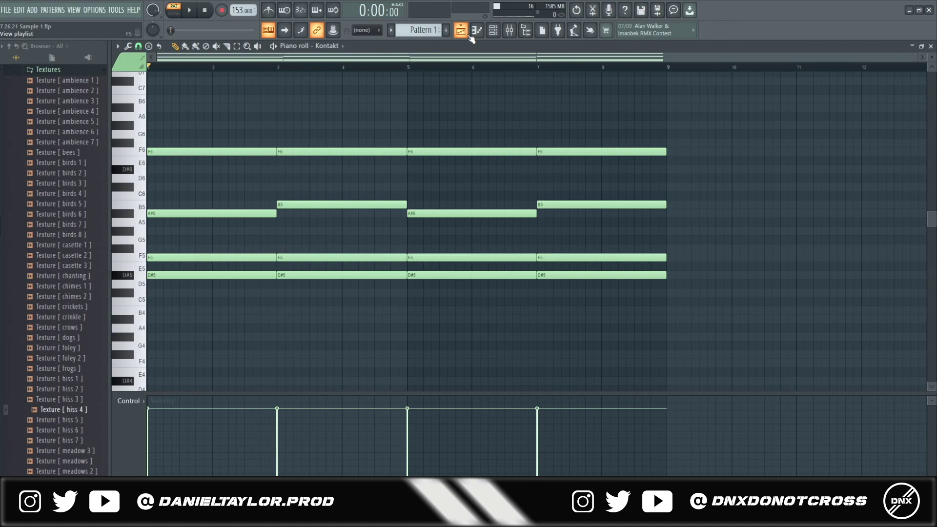
# Step: Open the channel settings of the audio clip on playlist Track 3 to check its pitch shift
pyautogui.click(460, 31)
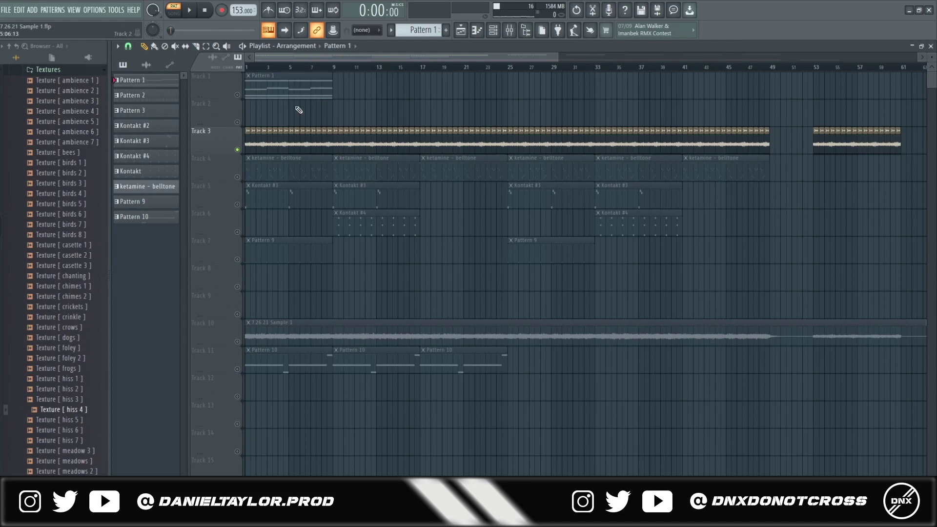
pyautogui.scroll(4, 268, 238)
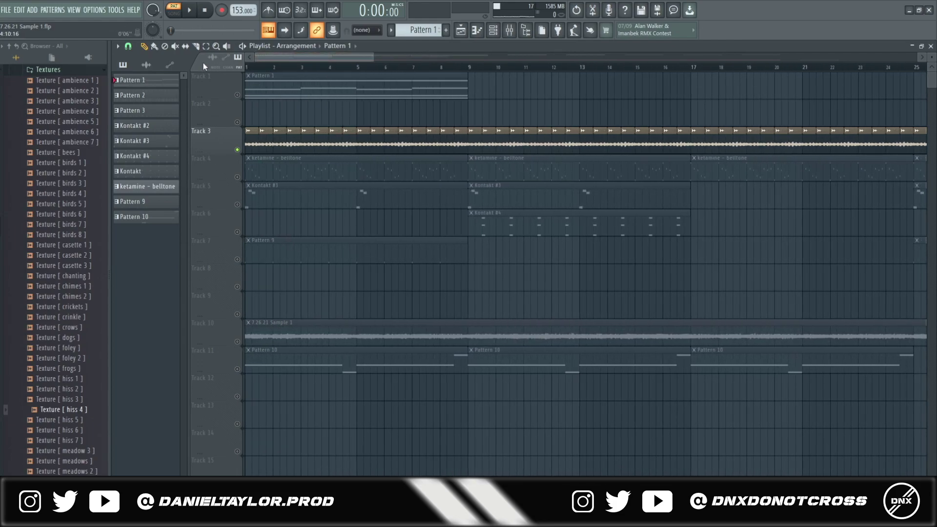
pyautogui.doubleClick(443, 146)
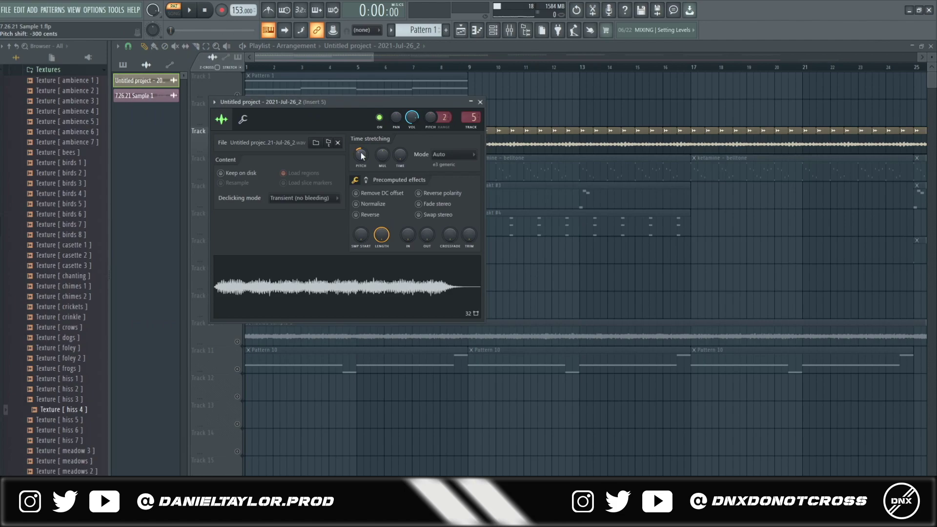
# Step: Examine the effects on mixer Insert 5: Kramer Tape Stereo, Fresh Air and Fruity parametric EQ 2
pyautogui.click(509, 29)
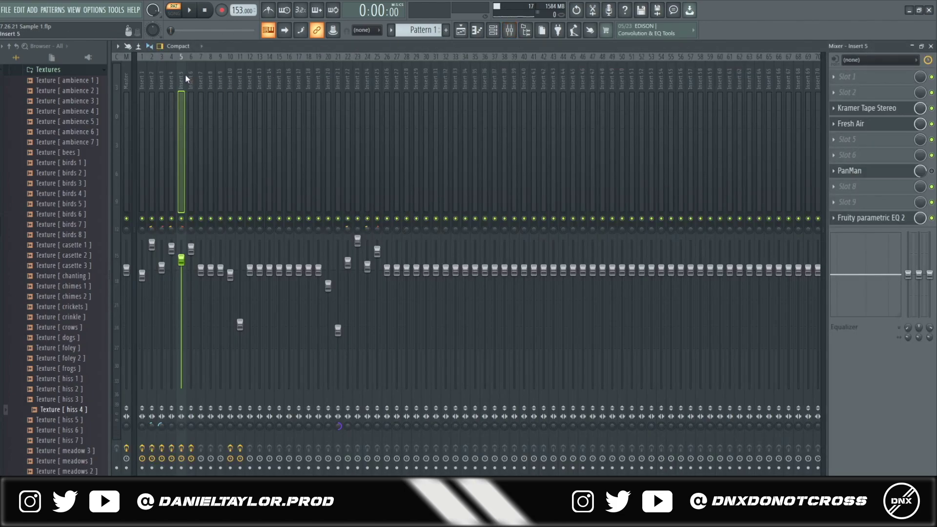
pyautogui.click(885, 108)
pyautogui.moveTo(457, 182); pyautogui.dragTo(545, 148)
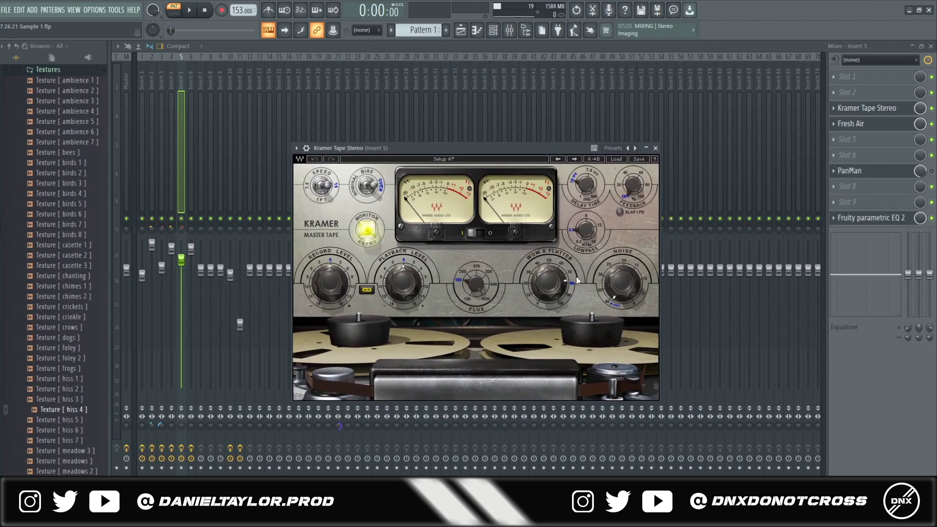
pyautogui.click(880, 109)
pyautogui.click(851, 124)
pyautogui.moveTo(483, 174); pyautogui.dragTo(556, 133)
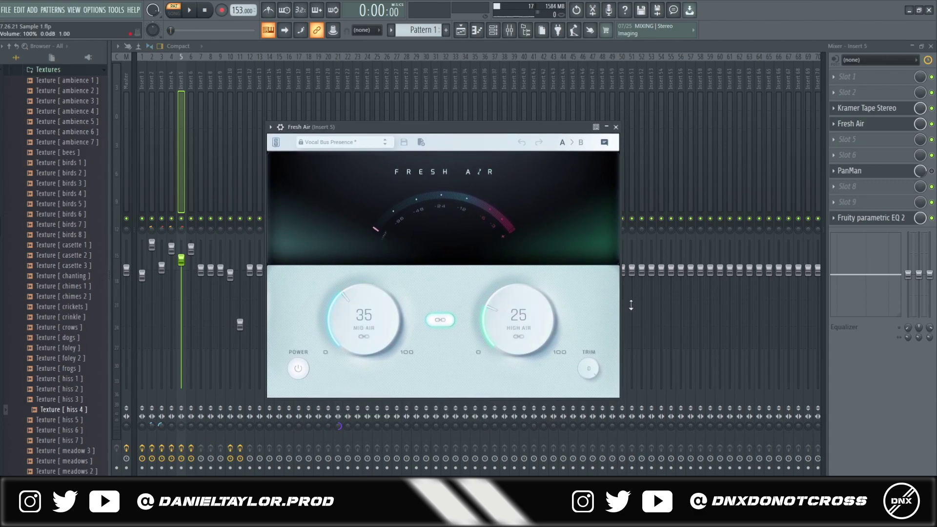
pyautogui.click(867, 218)
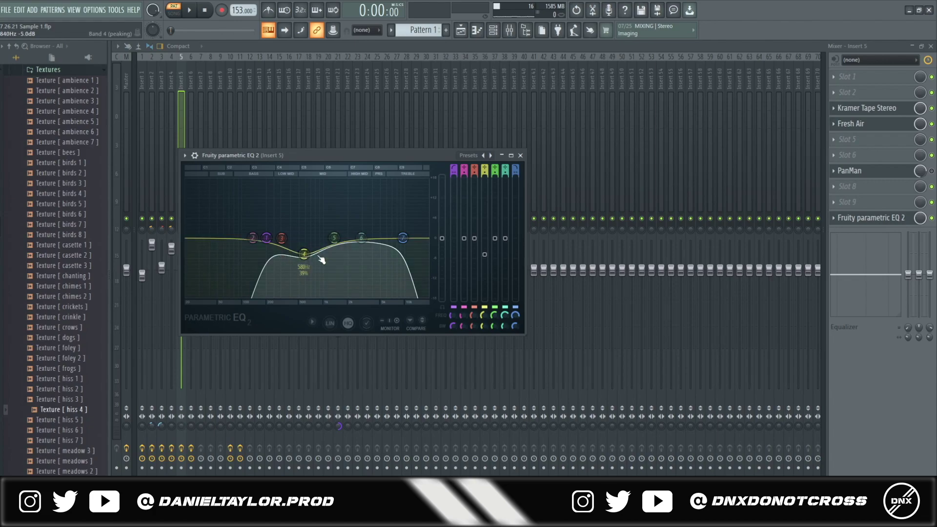
# Step: Return to the playlist and play the audio clip on Track 3 in song mode
pyautogui.press('F5')
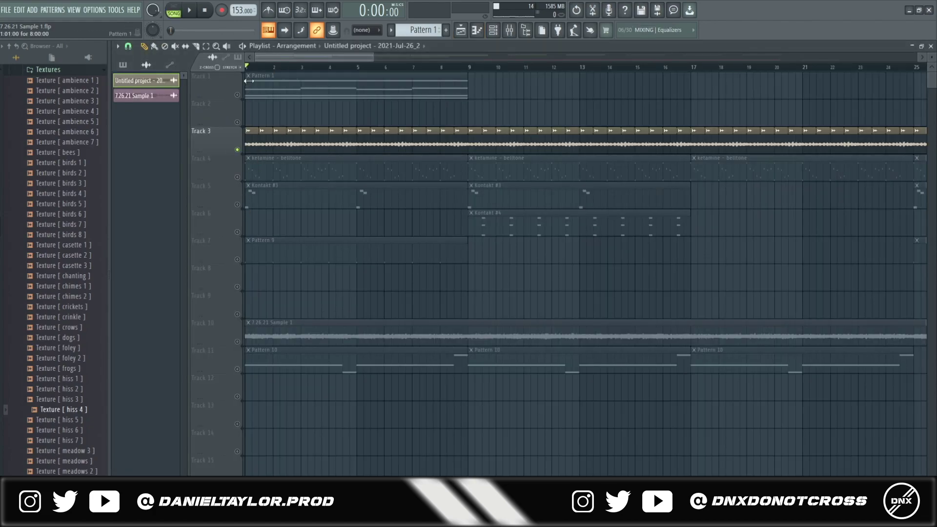
pyautogui.press('space')
pyautogui.scroll(-2, 432, 317)
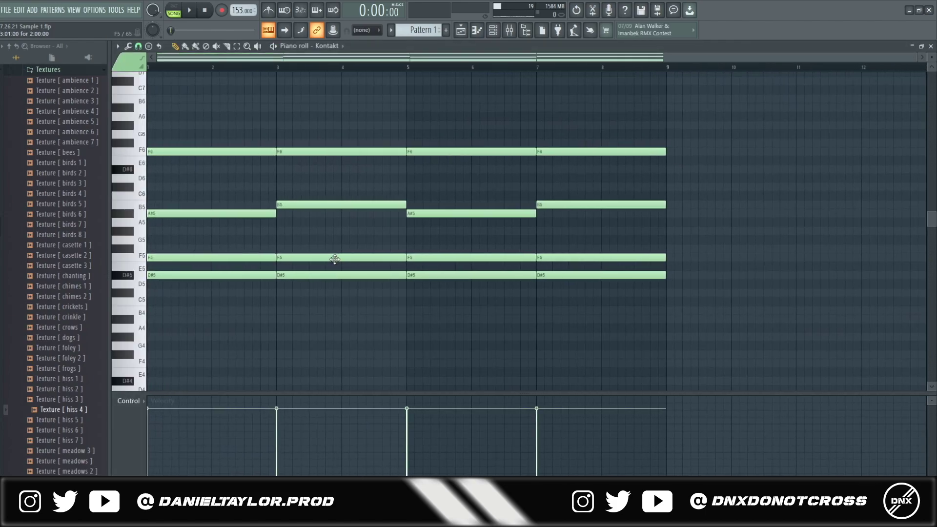
# Step: Highlight the A#5 and B5 line in the Kontakt piano roll, and extend the selection to all chord notes
pyautogui.moveTo(207, 175); pyautogui.dragTo(629, 239)
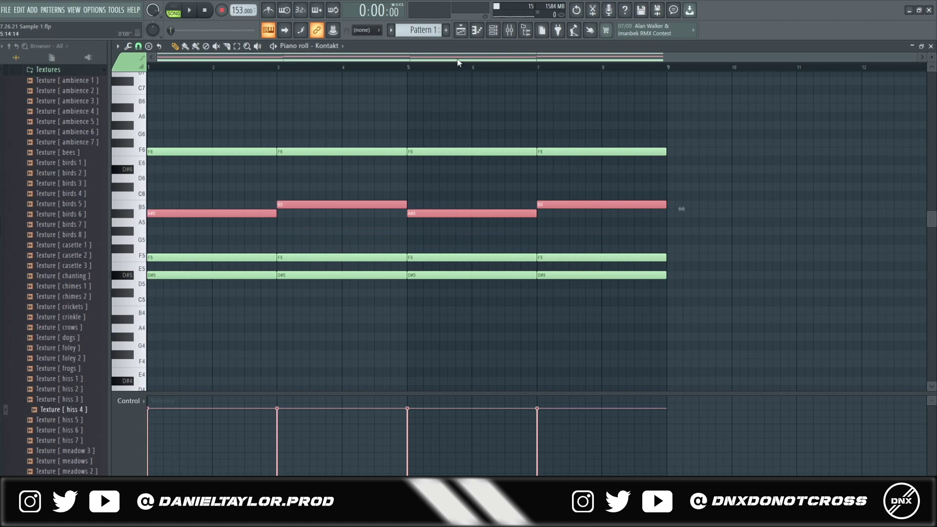
pyautogui.moveTo(735, 240); pyautogui.dragTo(151, 331)
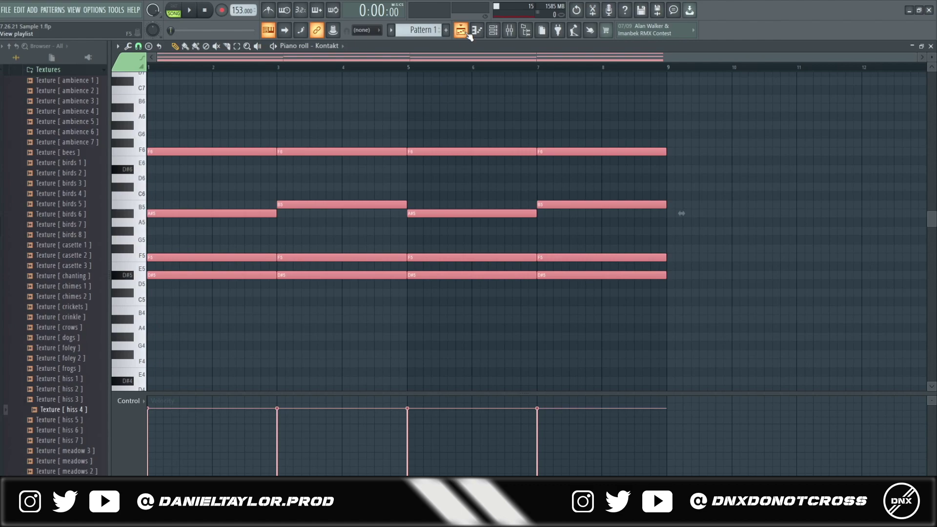
# Step: Return to the playlist and examine the audio clip on Track 3 at different zoom levels
pyautogui.click(462, 31)
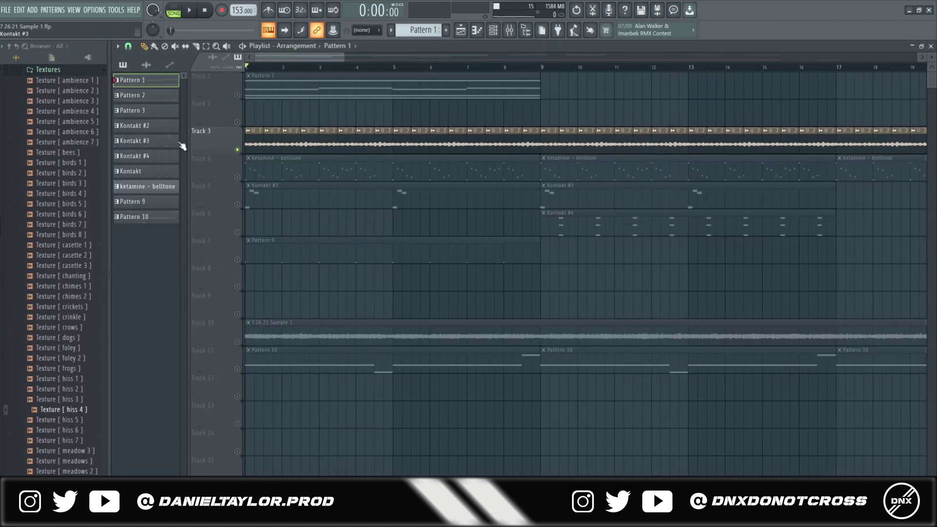
pyautogui.scroll(3, 235, 185)
pyautogui.scroll(-4, 239, 186)
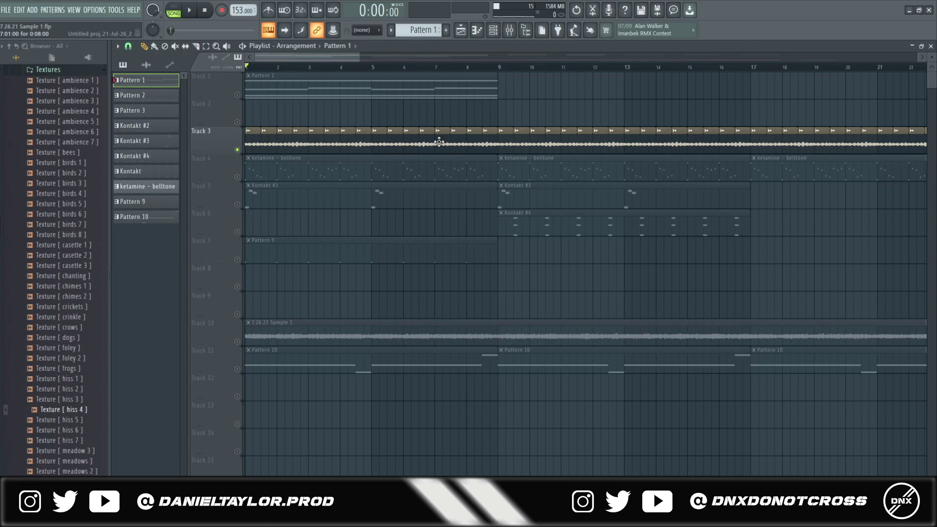
pyautogui.scroll(-2, 385, 218)
pyautogui.scroll(3, 288, 191)
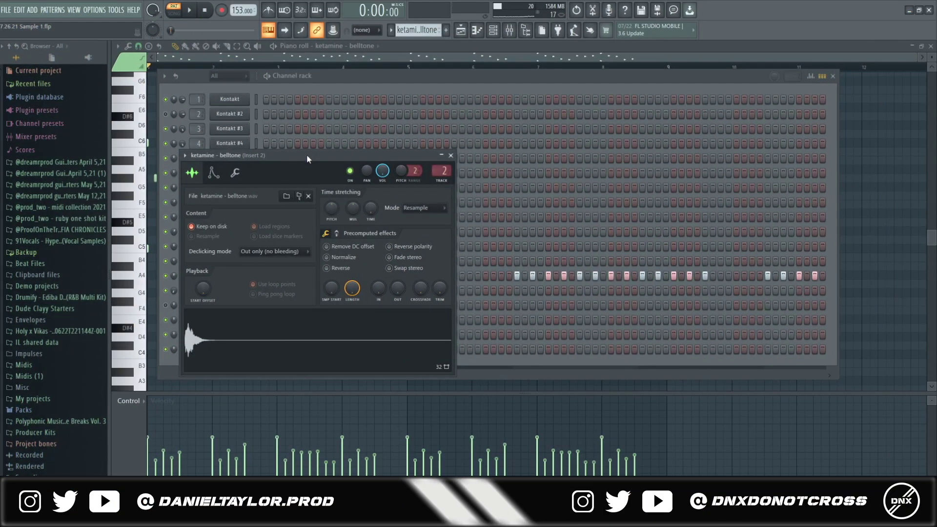
# Step: Check the ketamine - belltone channel's envelope and sample settings, and preview the sample
pyautogui.moveTo(306, 155); pyautogui.dragTo(418, 112)
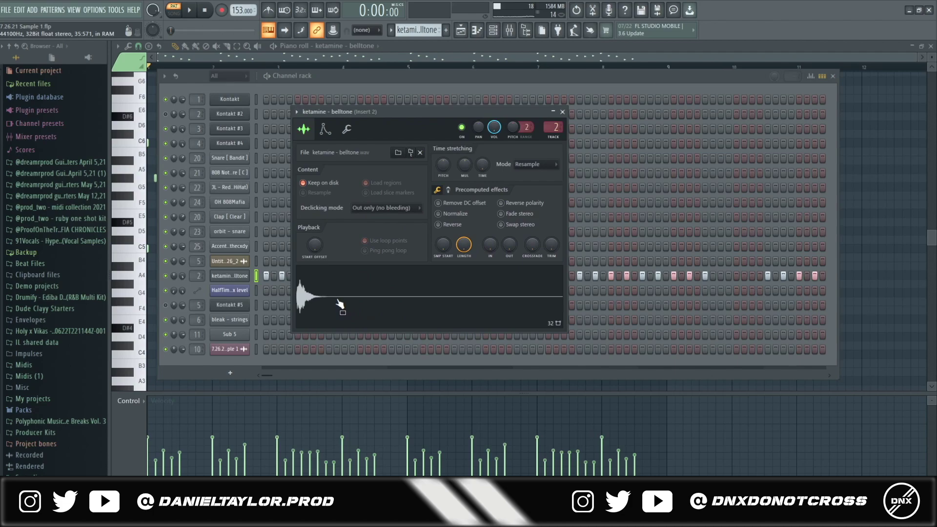
pyautogui.click(325, 130)
pyautogui.click(305, 130)
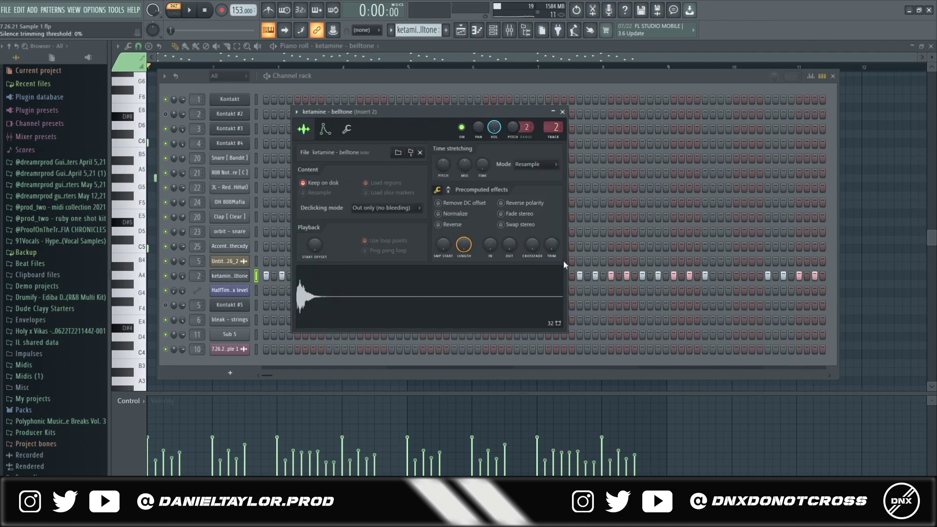
pyautogui.click(460, 303)
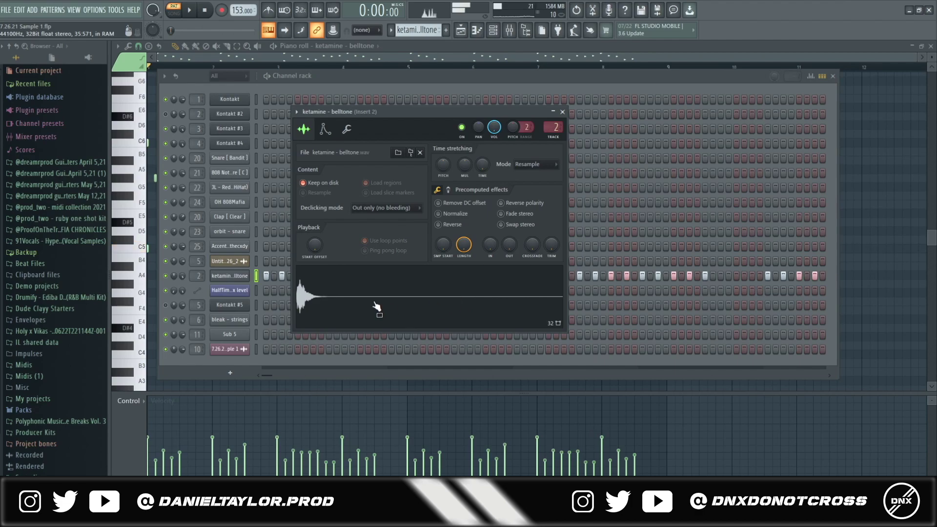
# Step: Review the ketamine - belltone melody in the piano roll, and return to the playlist
pyautogui.click(350, 77)
pyautogui.press('F7')
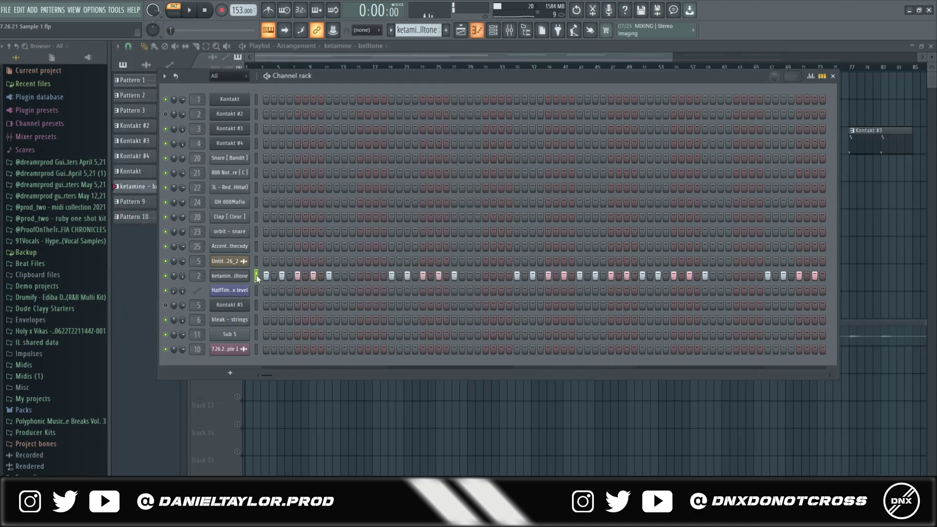
pyautogui.press('F7')
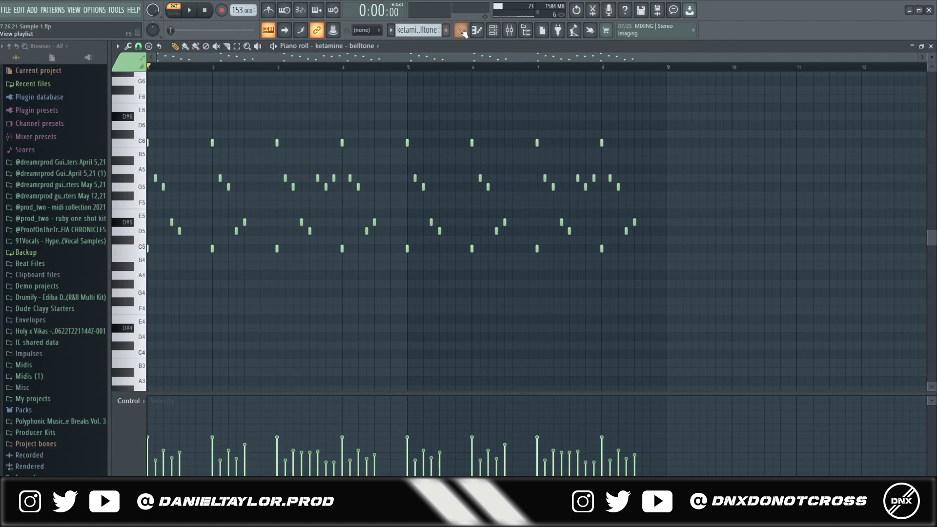
pyautogui.press('F5')
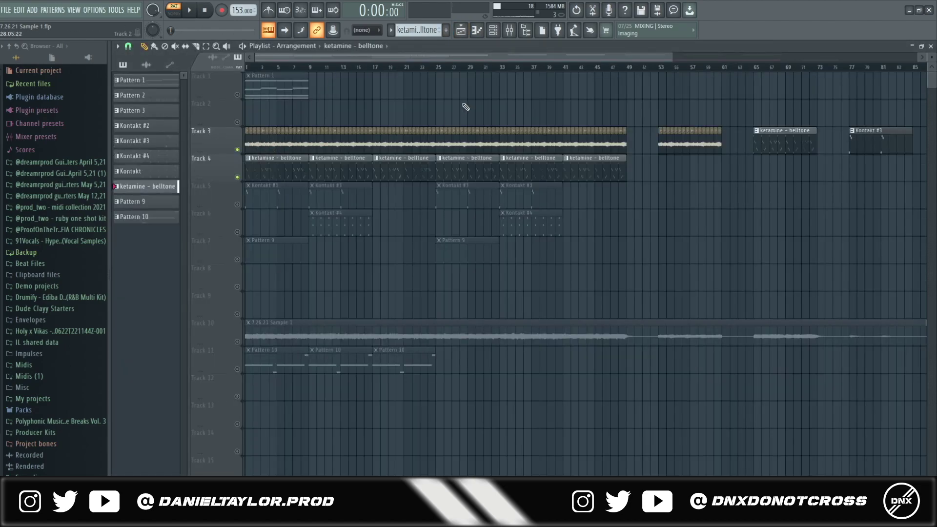
# Step: Open the ketamine - belltone pattern in the piano roll and examine the melody's note groups in the opening bars
pyautogui.doubleClick(286, 145)
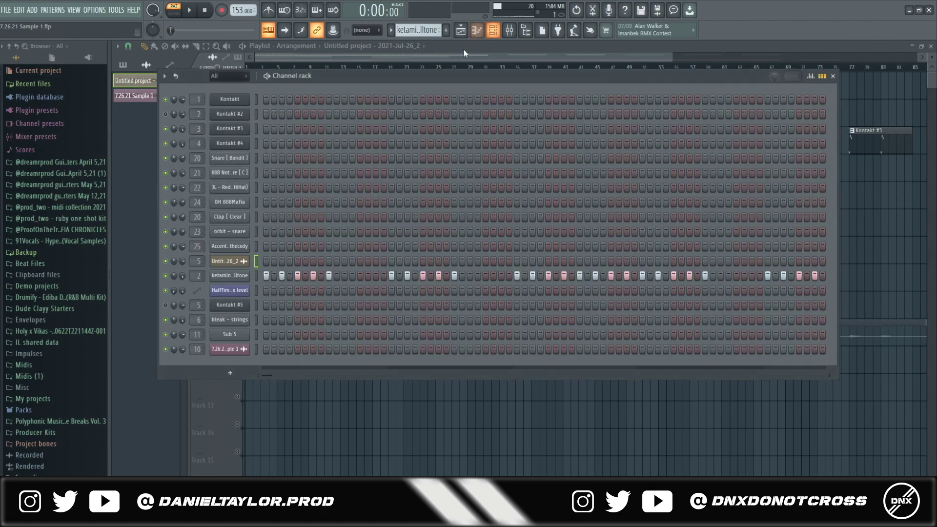
pyautogui.click(492, 30)
pyautogui.rightClick(243, 279)
pyautogui.click(273, 277)
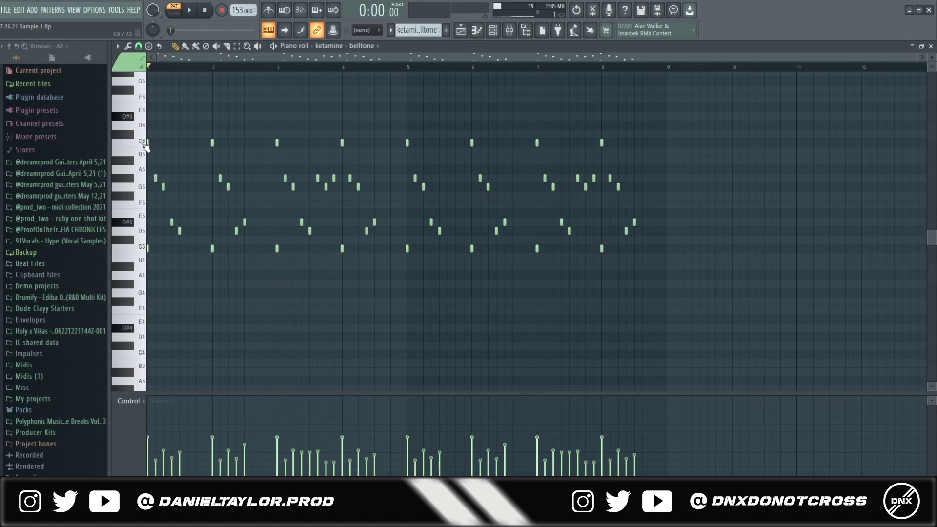
pyautogui.scroll(3, 311, 59)
pyautogui.moveTo(312, 60); pyautogui.dragTo(278, 60)
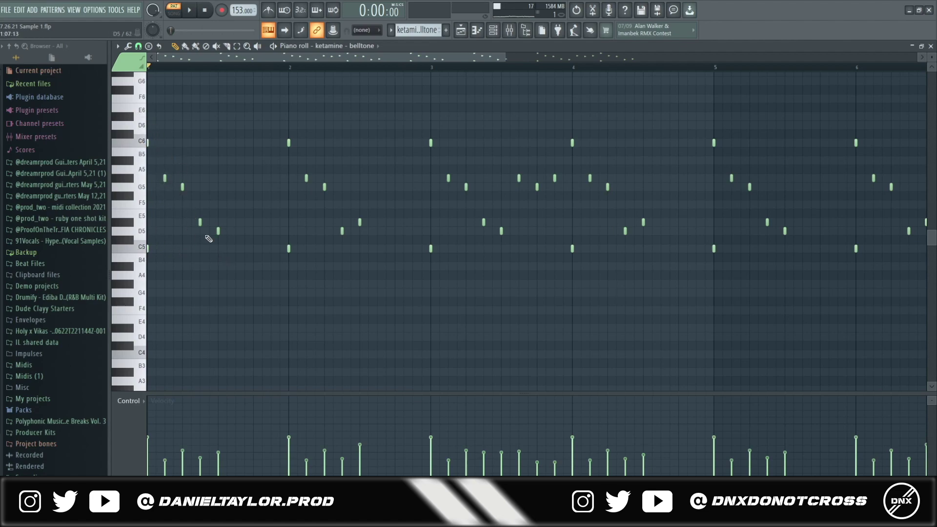
pyautogui.moveTo(278, 104); pyautogui.dragTo(295, 298)
pyautogui.moveTo(297, 147); pyautogui.dragTo(376, 246)
pyautogui.scroll(-3, 207, 239)
pyautogui.moveTo(317, 166); pyautogui.dragTo(366, 198)
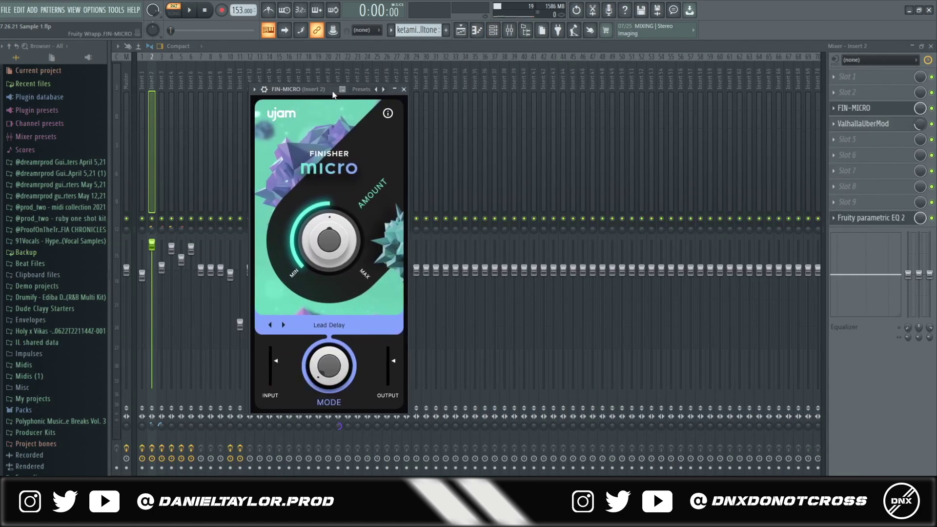
# Step: Check the FIN-MICRO, ValhallaUberMod and Fruity parametric EQ 2 effects on mixer insert 2
pyautogui.moveTo(334, 92); pyautogui.dragTo(340, 91)
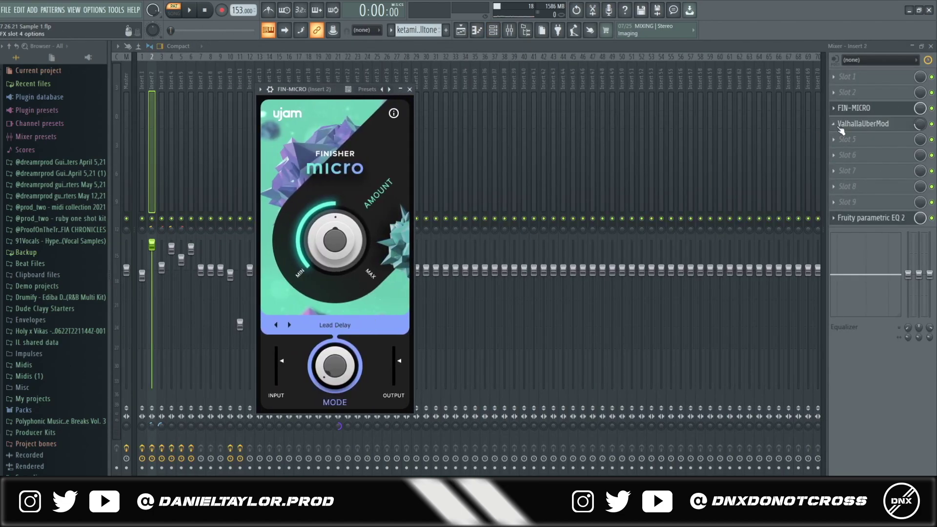
pyautogui.click(862, 124)
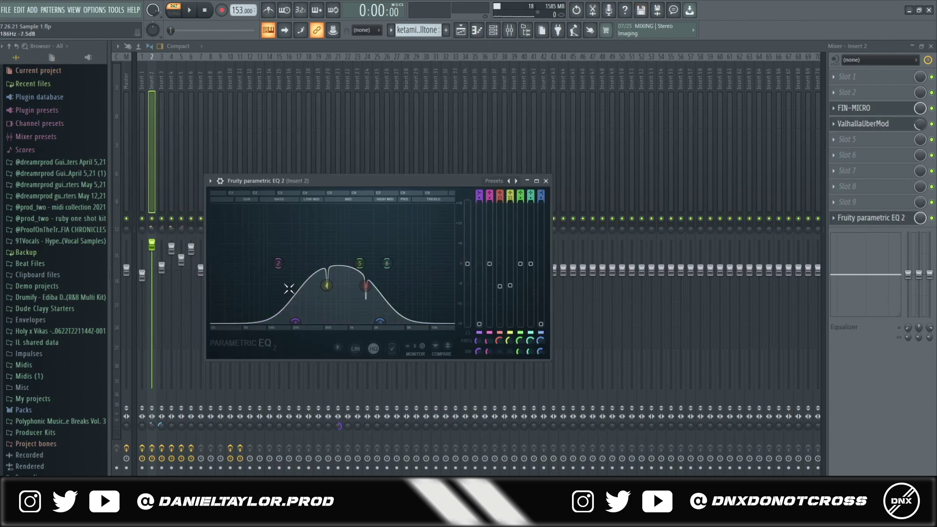
pyautogui.click(460, 30)
# Step: Play the ketamine - belltone melody in the piano roll, and point out its note rows around G5 and D5
pyautogui.click(493, 30)
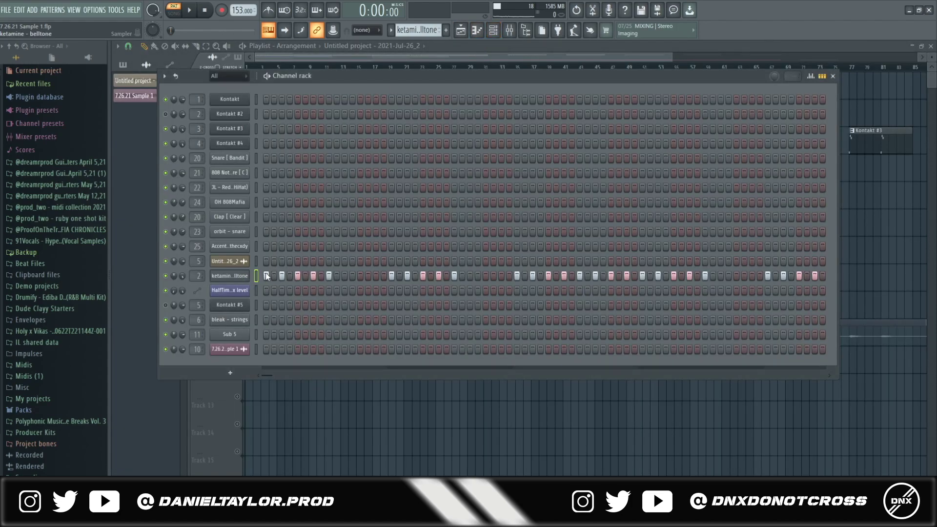
pyautogui.press('F7')
pyautogui.scroll(-8, 271, 282)
pyautogui.press('space')
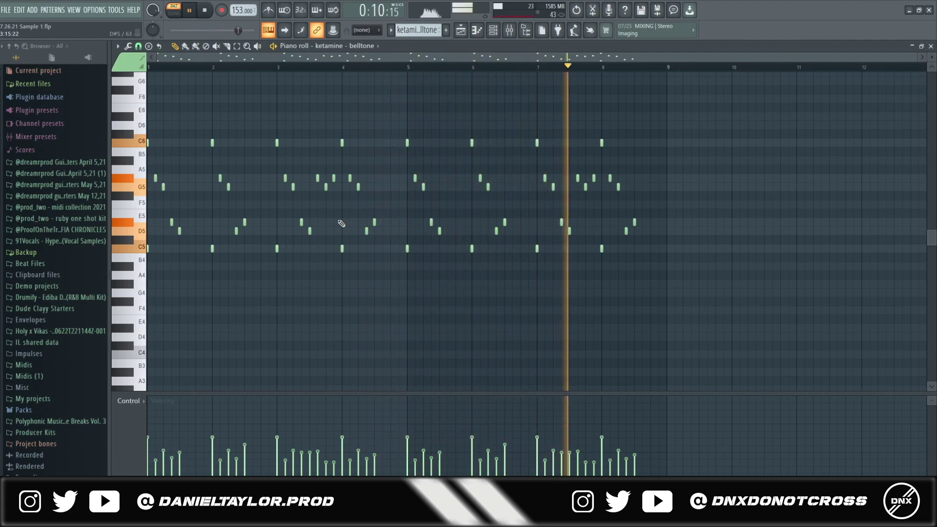
pyautogui.press('space')
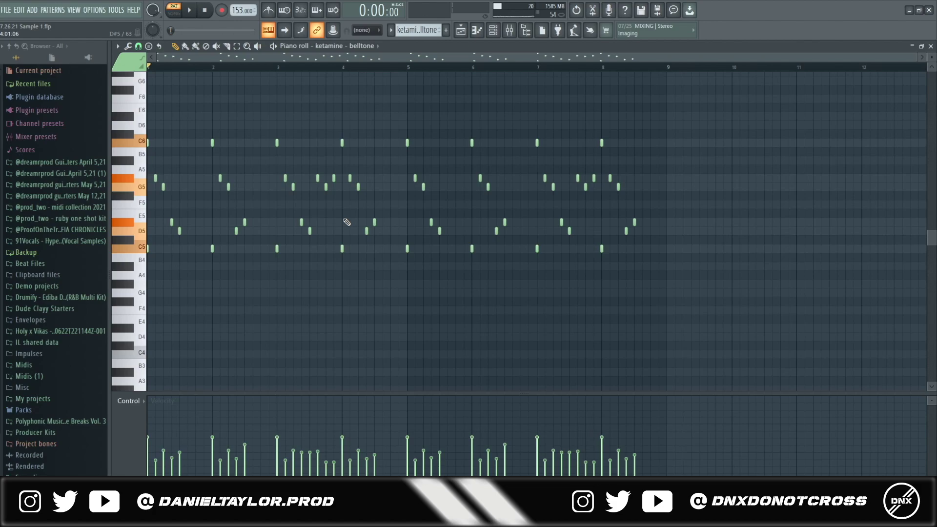
pyautogui.moveTo(659, 166); pyautogui.dragTo(126, 193)
pyautogui.moveTo(692, 200); pyautogui.dragTo(138, 232)
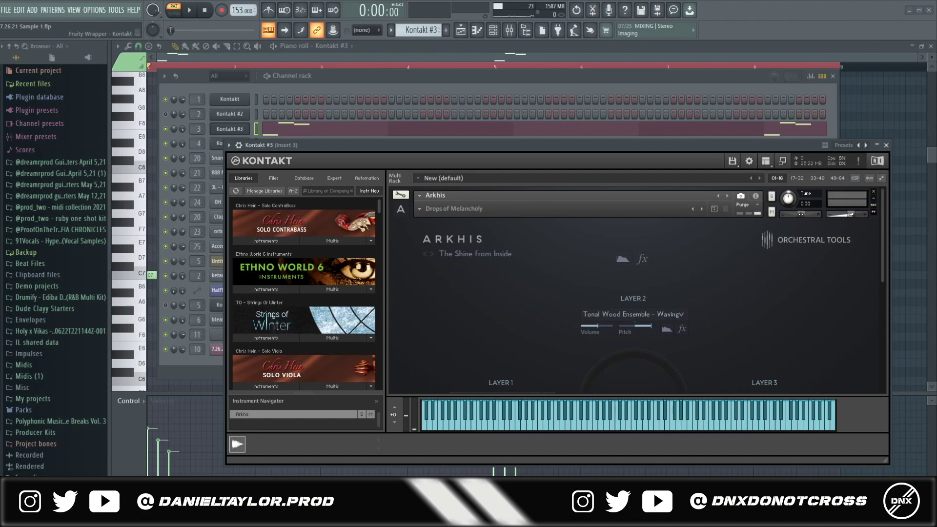
# Step: Rearrange the channel rack and Kontakt #3 windows to view the Arkhis patch, and bring its piano roll to the front
pyautogui.click(339, 77)
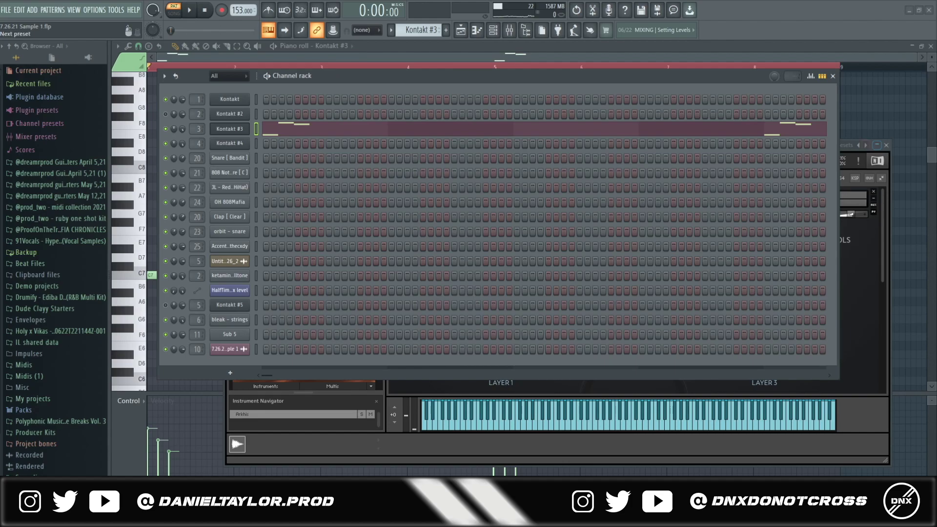
pyautogui.moveTo(839, 76); pyautogui.dragTo(643, 145)
pyautogui.moveTo(766, 145); pyautogui.dragTo(759, 70)
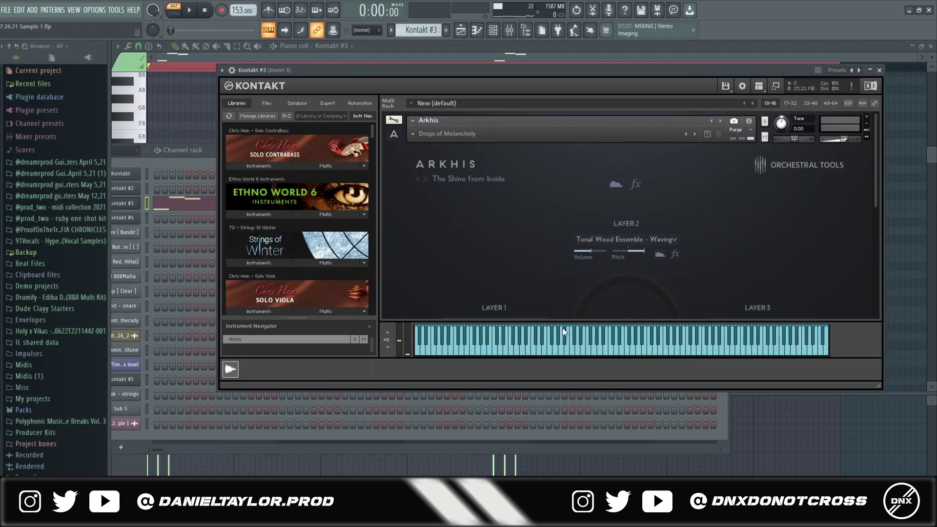
pyautogui.moveTo(211, 154); pyautogui.dragTo(364, 82)
pyautogui.click(337, 135)
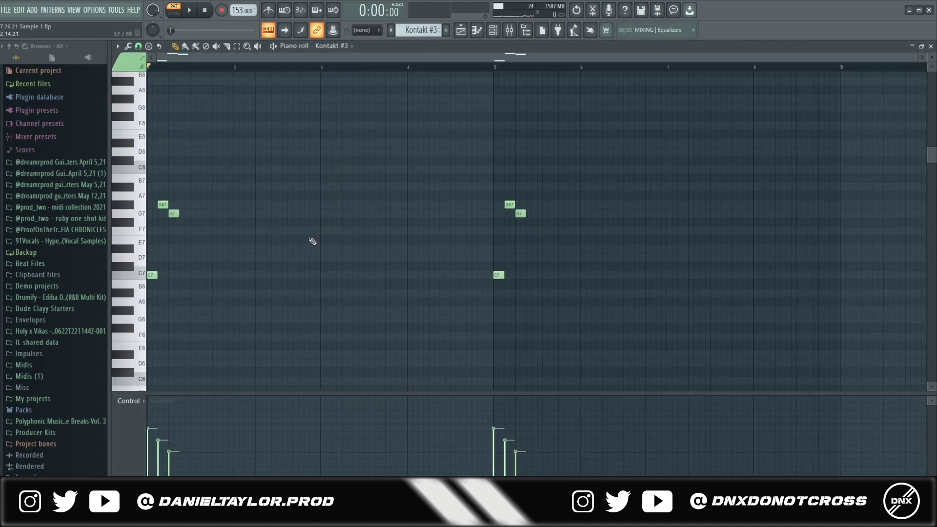
# Step: Play the Kontakt #3 notes in the piano roll from both groups, and select the last two notes of the bar 5 group
pyautogui.scroll(-3, 312, 241)
pyautogui.moveTo(931, 57); pyautogui.dragTo(931, 83)
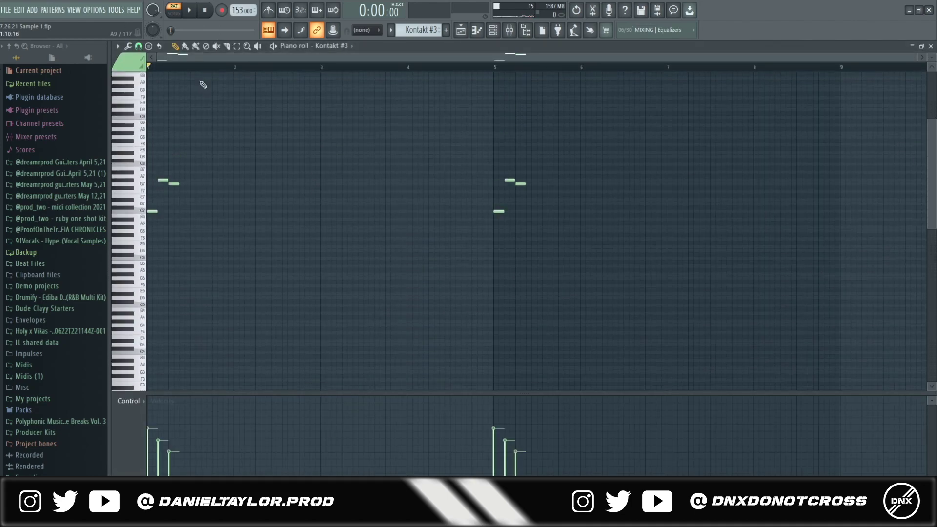
pyautogui.press('space')
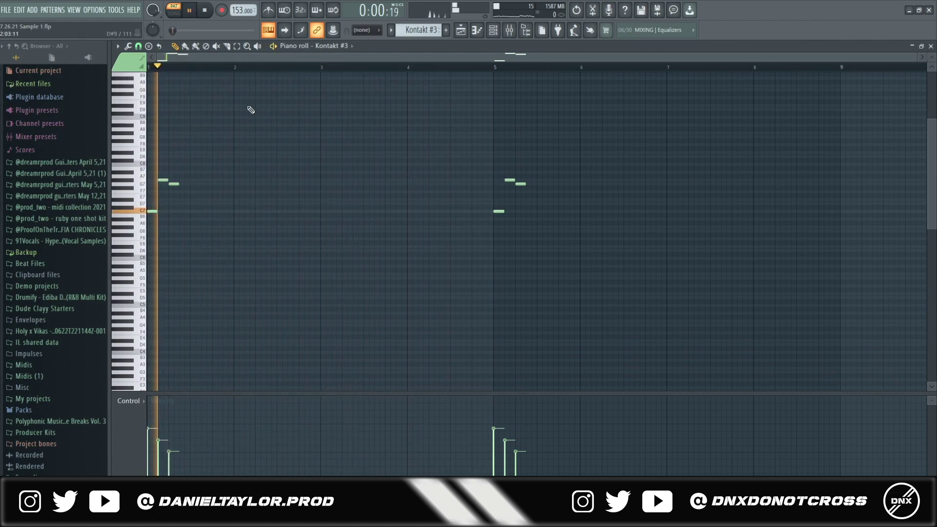
pyautogui.click(493, 68)
pyautogui.press('space')
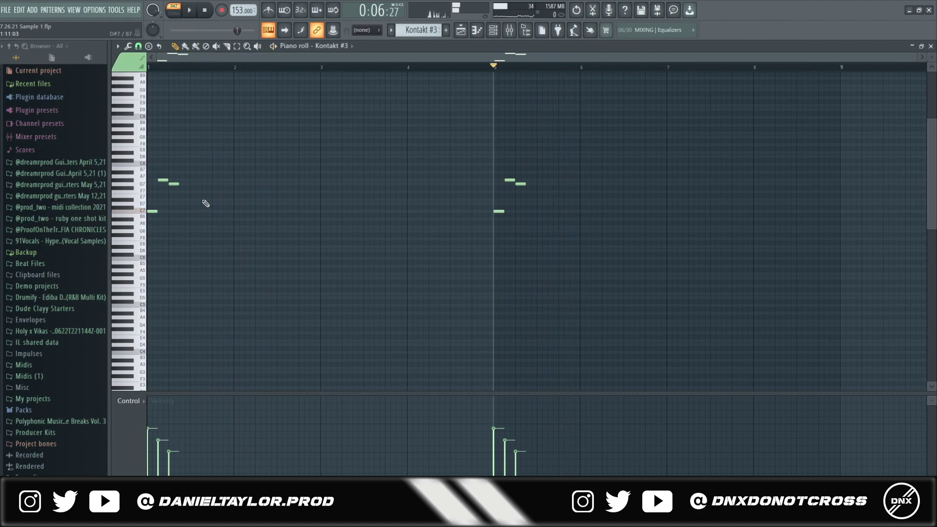
pyautogui.moveTo(502, 168); pyautogui.dragTo(537, 203)
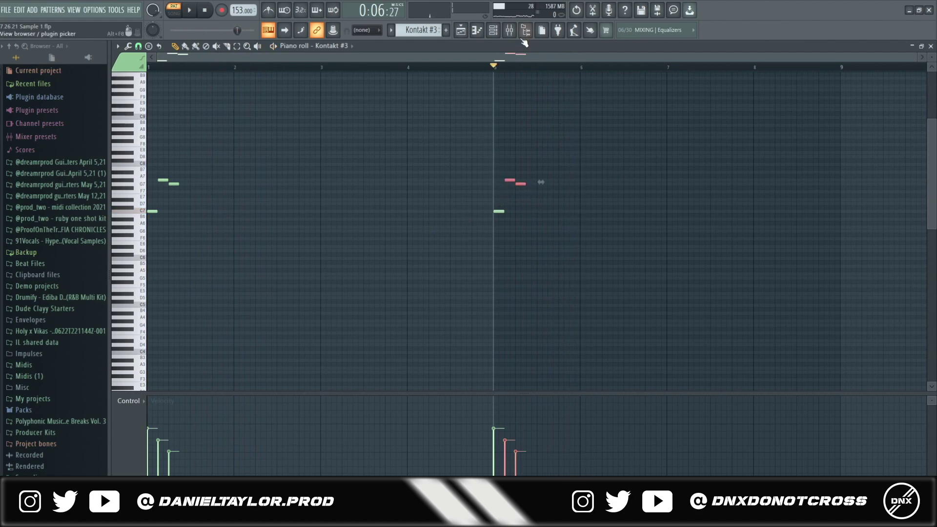
# Step: Check the EchoBoy, ValhallaVintageVerb and Fruity parametric EQ 2 effects on mixer insert 3
pyautogui.press('F9')
pyautogui.press('F6')
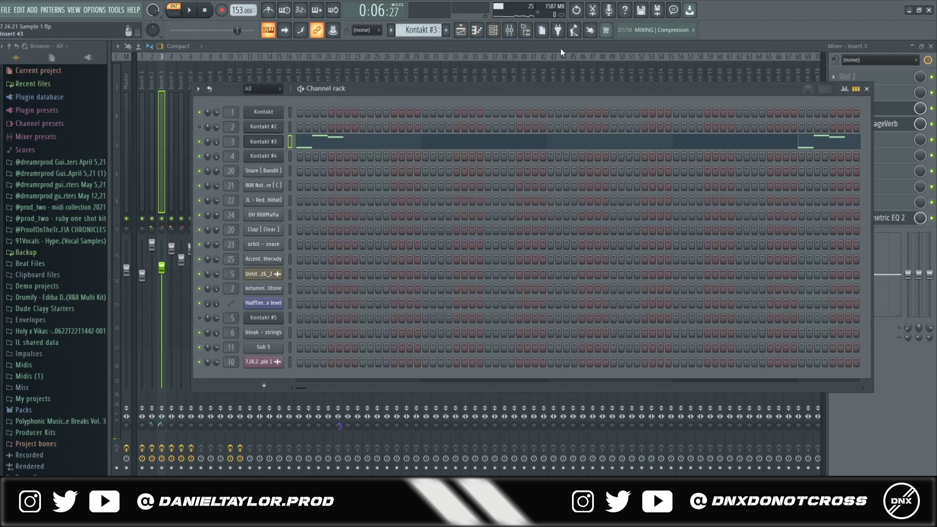
pyautogui.press('F6')
pyautogui.click(856, 108)
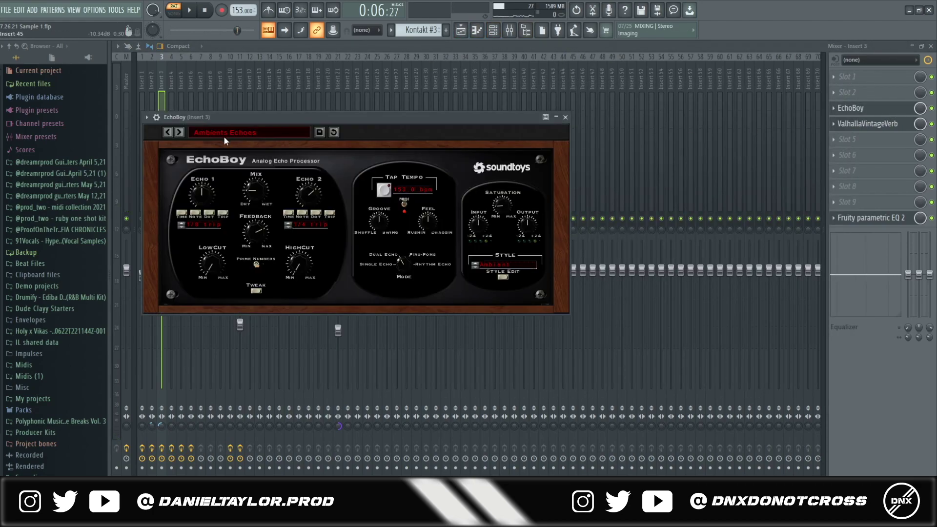
pyautogui.click(868, 123)
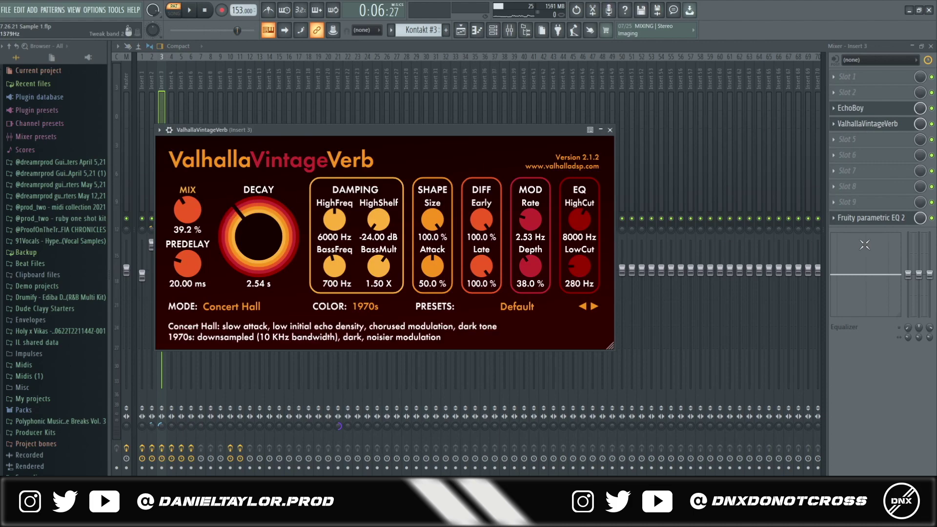
pyautogui.click(871, 218)
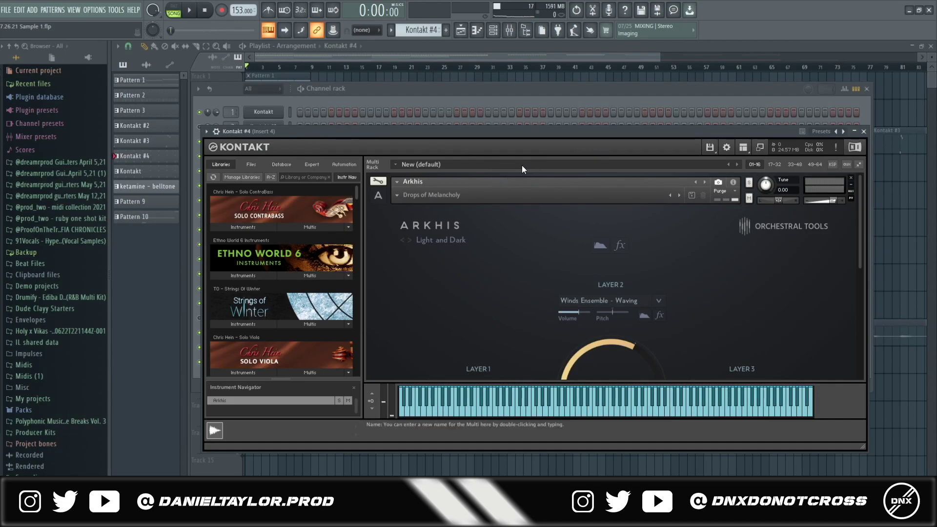
# Step: Review the Kontakt #4 chords in the piano roll, selecting a single three-note chord and extending the selection to all chords
pyautogui.click(537, 94)
pyautogui.click(441, 153)
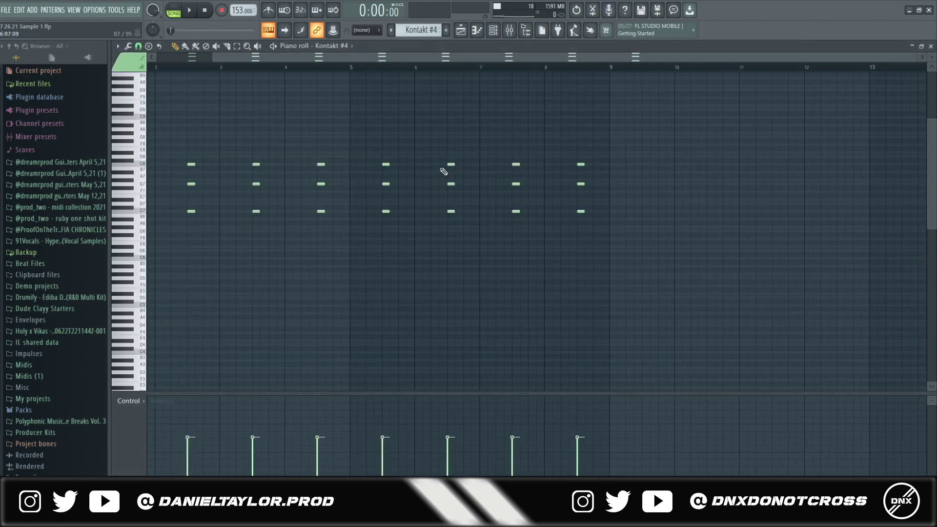
pyautogui.moveTo(159, 131); pyautogui.dragTo(217, 243)
pyautogui.scroll(2, 154, 240)
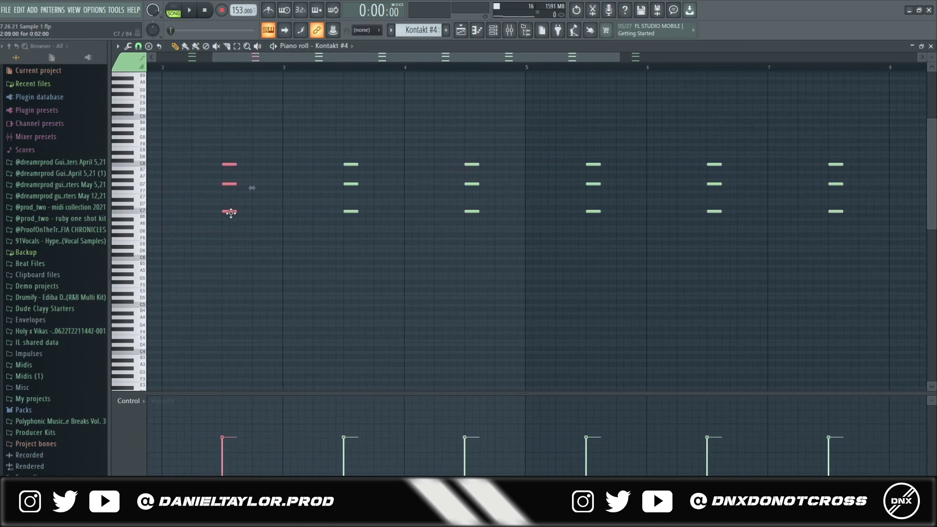
pyautogui.scroll(-2, 222, 259)
pyautogui.moveTo(164, 133); pyautogui.dragTo(728, 290)
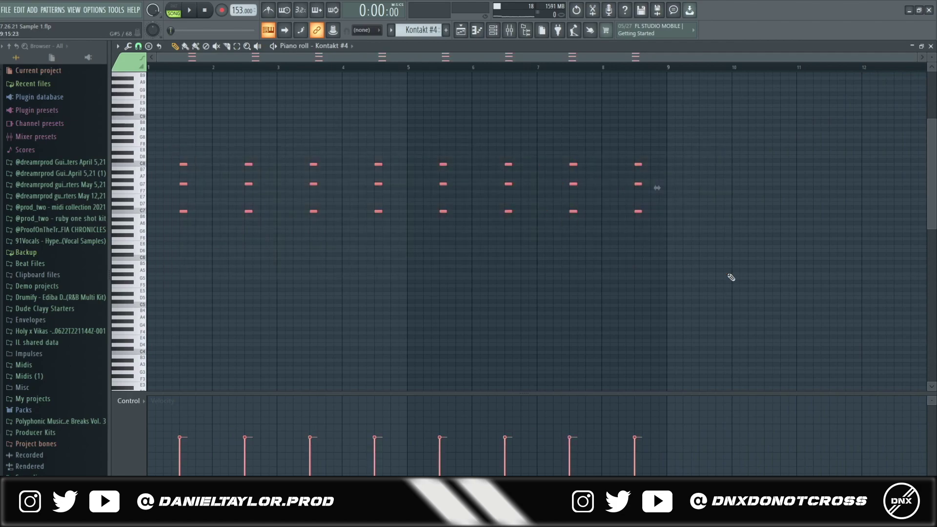
# Step: Check the Fruity parametric EQ 2 curve on mixer insert 4 for the Kontakt #4 layer
pyautogui.click(476, 31)
pyautogui.click(493, 30)
pyautogui.click(878, 230)
pyautogui.click(873, 218)
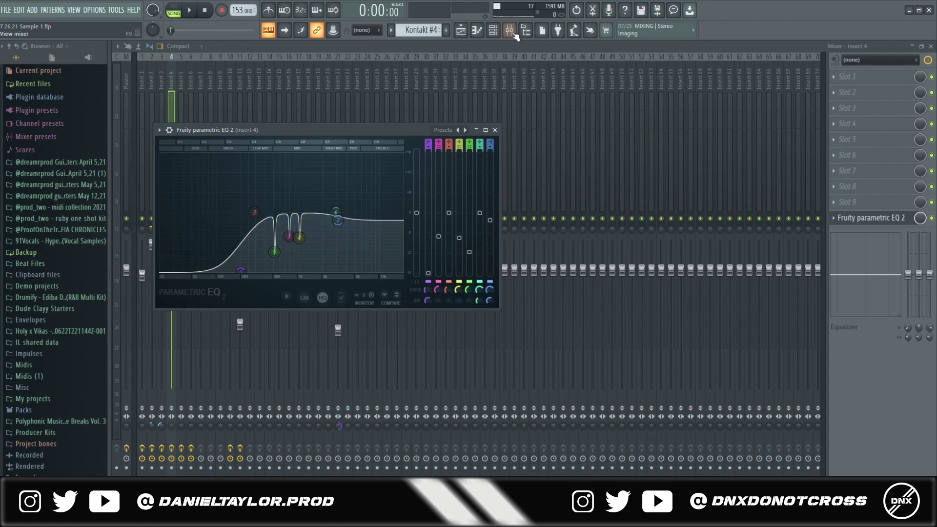
# Step: Inspect the bleak - strings channel's sample settings from the channel rack, and preview the sample
pyautogui.click(492, 30)
pyautogui.click(333, 159)
pyautogui.moveTo(336, 249); pyautogui.dragTo(708, 263)
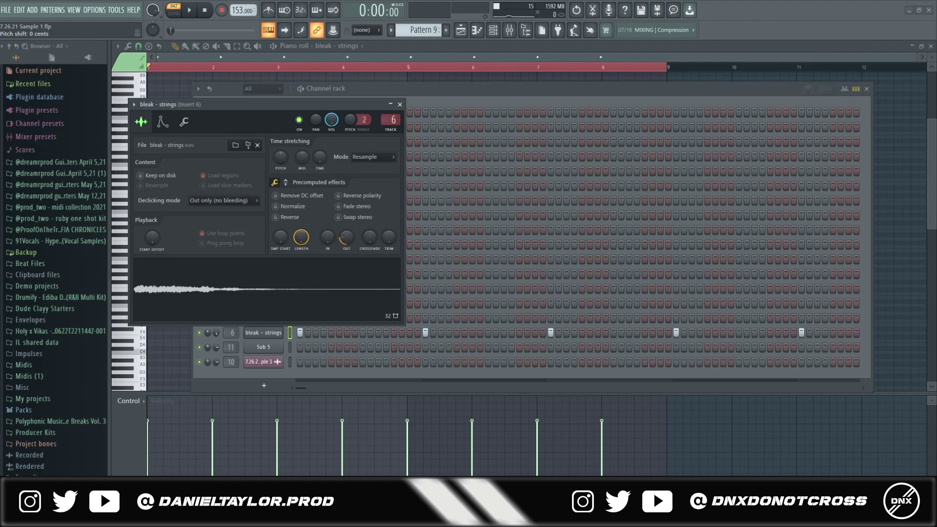
pyautogui.moveTo(243, 107); pyautogui.dragTo(317, 117)
pyautogui.click(300, 298)
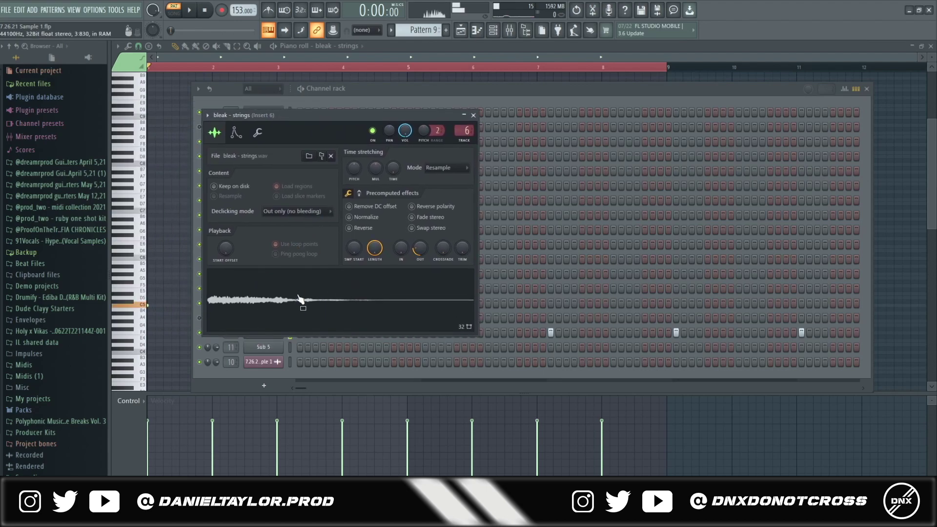
pyautogui.click(540, 91)
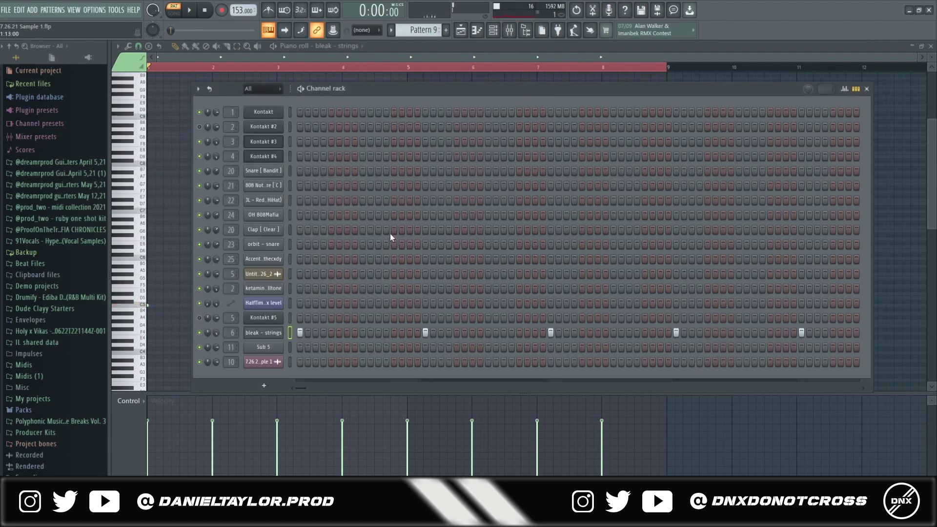
# Step: Review the repeated C5 notes of bleak - strings in the Pattern 9 piano roll
pyautogui.press('F7')
pyautogui.press('F7')
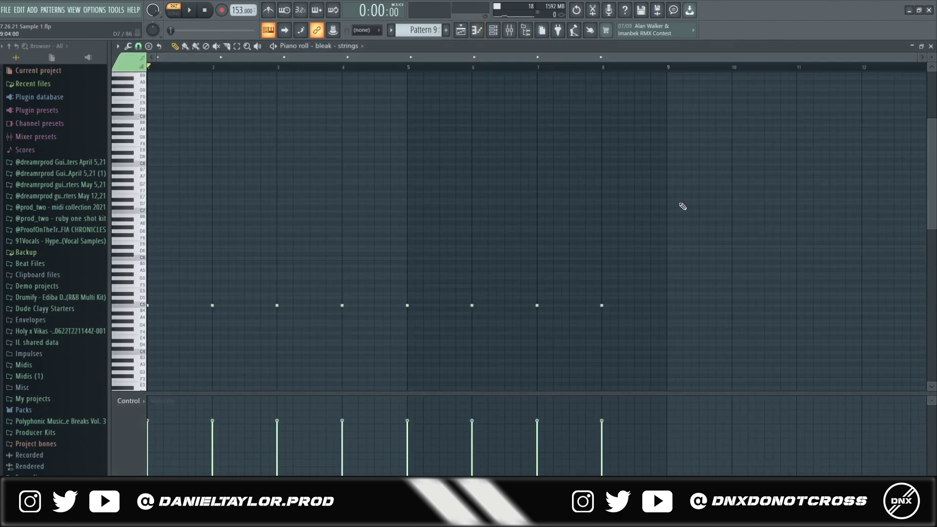
pyautogui.moveTo(682, 206); pyautogui.dragTo(119, 363)
# Step: Check the EchoBoy, ValhallaVintageVerb, PanMan and Fruity parametric EQ 2 effects on mixer insert 6
pyautogui.press('F9')
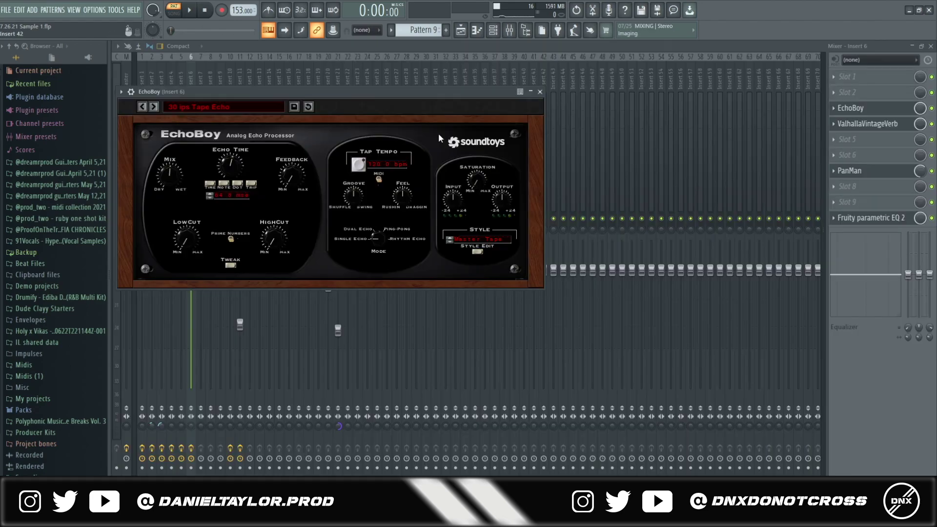
pyautogui.click(867, 123)
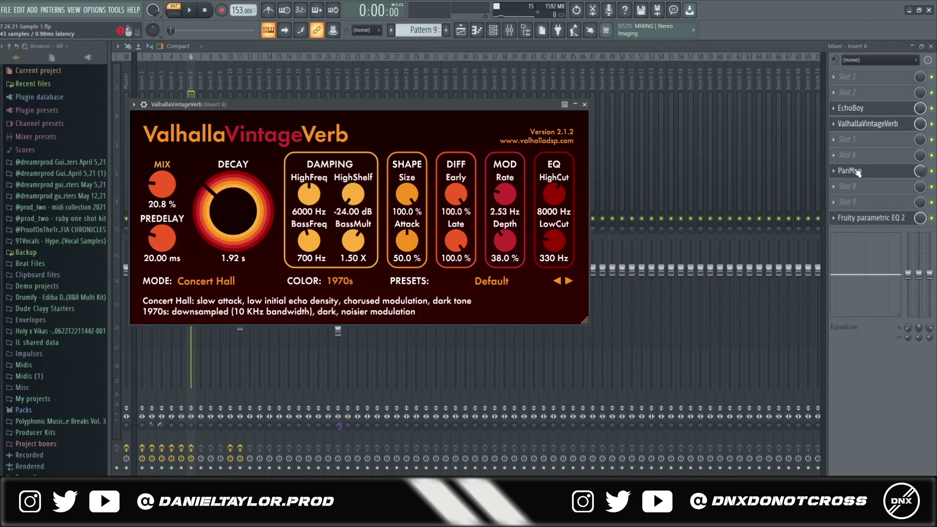
pyautogui.click(849, 170)
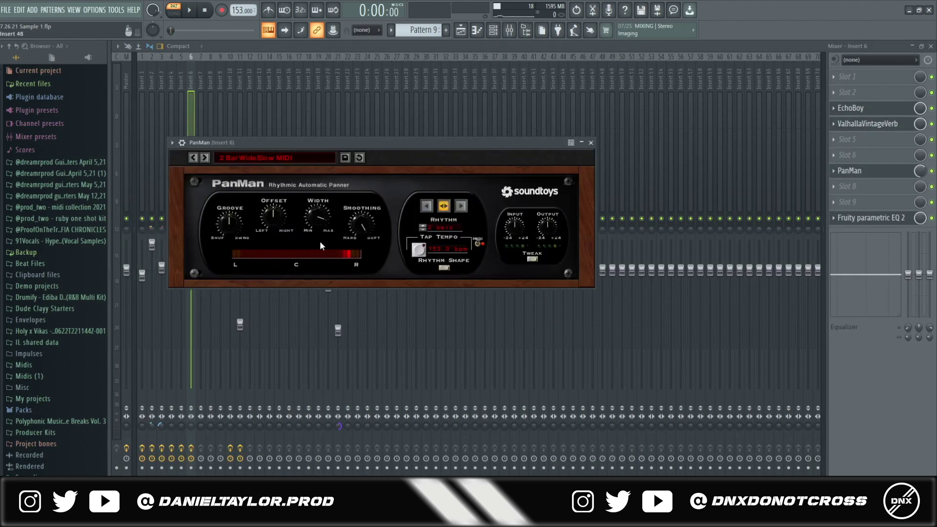
pyautogui.click(870, 217)
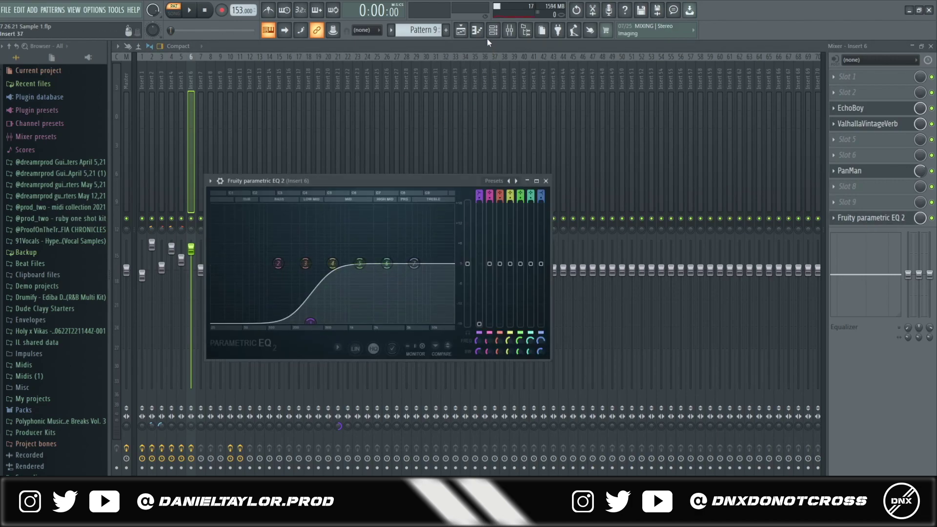
# Step: Return to the bleak - strings piano roll and play Pattern 9 with its effects
pyautogui.click(493, 30)
pyautogui.click(476, 30)
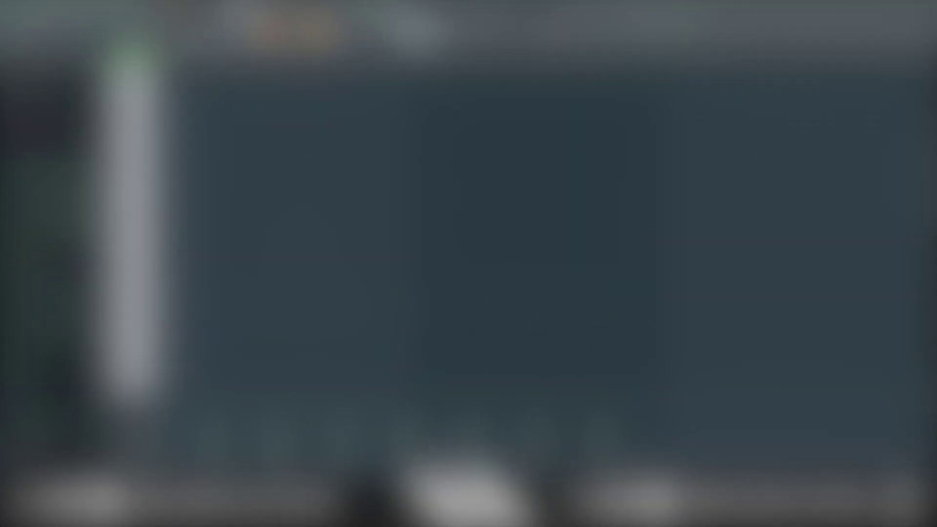
pyautogui.press('space')
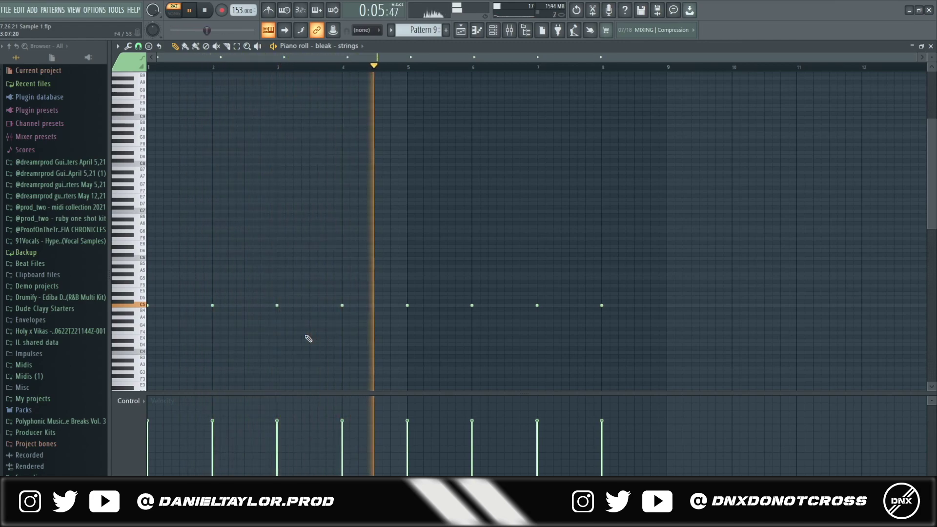
# Step: Stop playback and mark out the first three eight-bar sections of the playlist arrangement by highlighting their clips
pyautogui.press('space')
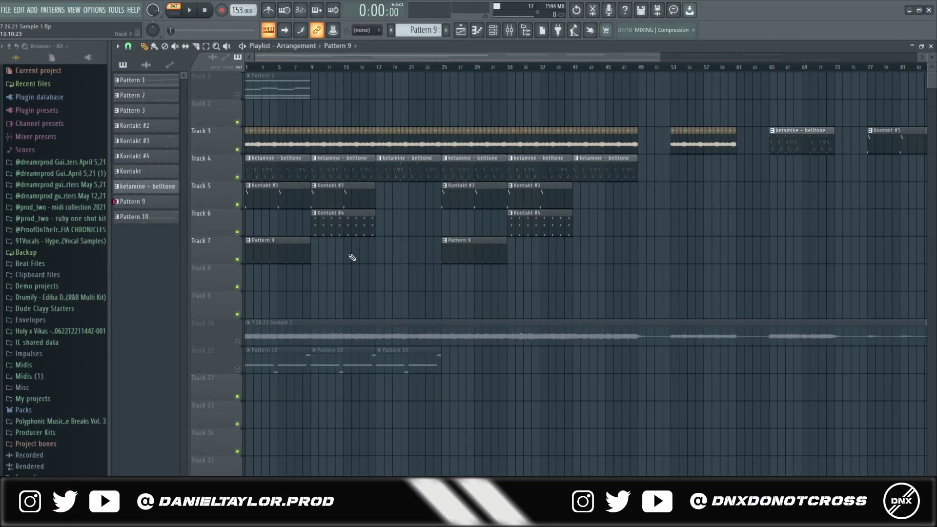
pyautogui.scroll(2, 268, 272)
pyautogui.moveTo(368, 60); pyautogui.dragTo(345, 60)
pyautogui.moveTo(480, 100); pyautogui.dragTo(226, 288)
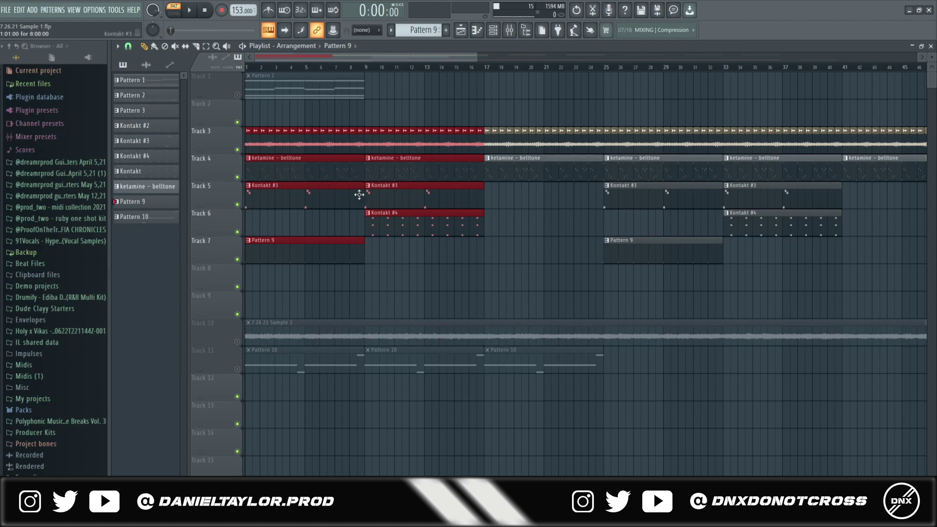
pyautogui.moveTo(360, 225); pyautogui.dragTo(502, 240)
pyautogui.moveTo(367, 128); pyautogui.dragTo(486, 266)
pyautogui.scroll(-3, 442, 295)
pyautogui.scroll(4, 423, 244)
pyautogui.moveTo(421, 124); pyautogui.dragTo(552, 224)
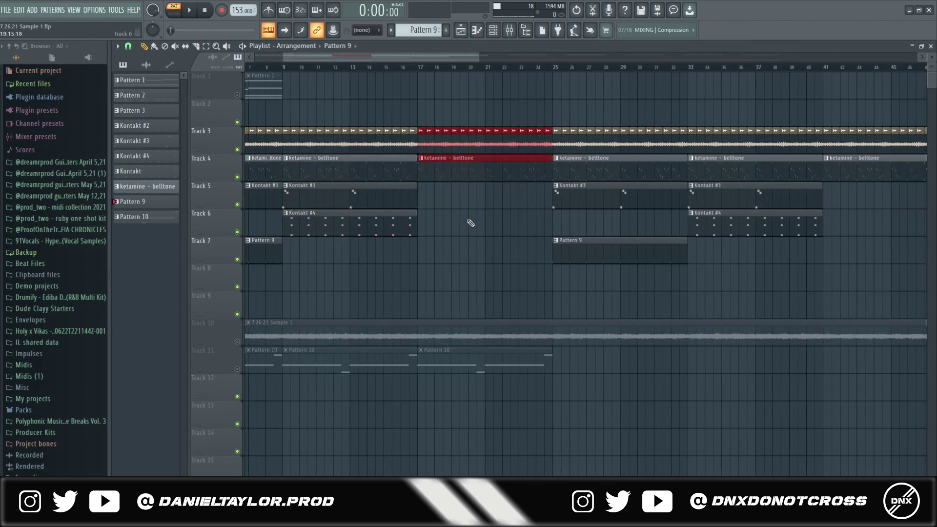
# Step: Compare the arrangement's two 24-bar halves by selecting their clips, and highlight the isolated layer clips that follow them
pyautogui.scroll(-2, 468, 190)
pyautogui.scroll(-2, 462, 156)
pyautogui.moveTo(438, 114); pyautogui.dragTo(621, 279)
pyautogui.moveTo(432, 109); pyautogui.dragTo(246, 315)
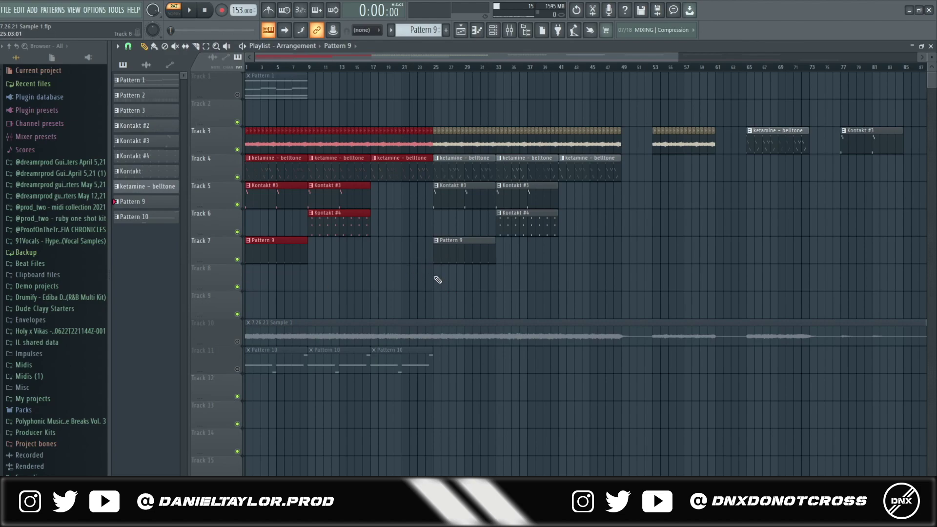
pyautogui.scroll(-2, 352, 170)
pyautogui.scroll(3, 345, 203)
pyautogui.scroll(-2, 320, 192)
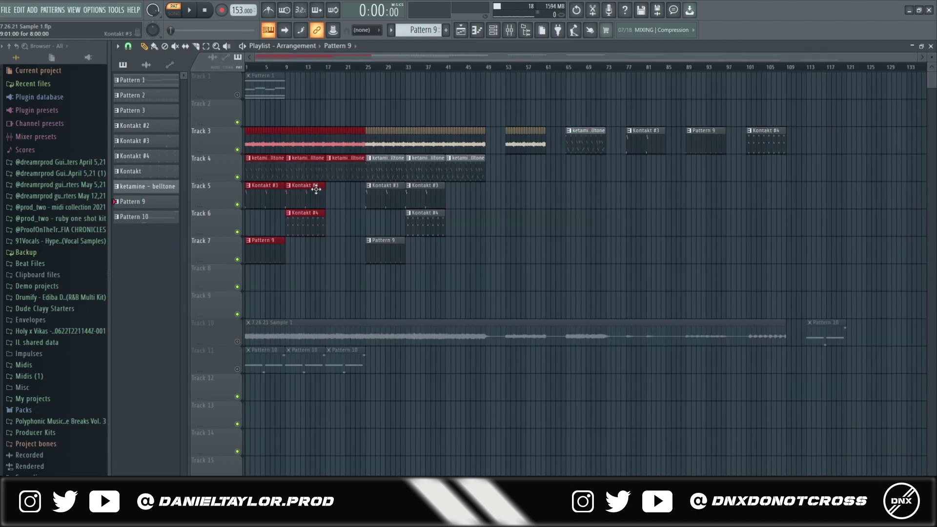
pyautogui.moveTo(500, 123); pyautogui.dragTo(804, 180)
# Step: Mute the original layer tracks, leave tracks 10 and 11 enabled, and inspect the 7.26.21 Sample 1 clip's time-stretching pitch
pyautogui.scroll(-2, 800, 183)
pyautogui.rightClick(238, 232)
pyautogui.scroll(1, 312, 244)
pyautogui.doubleClick(322, 268)
pyautogui.moveTo(306, 183); pyautogui.dragTo(306, 190)
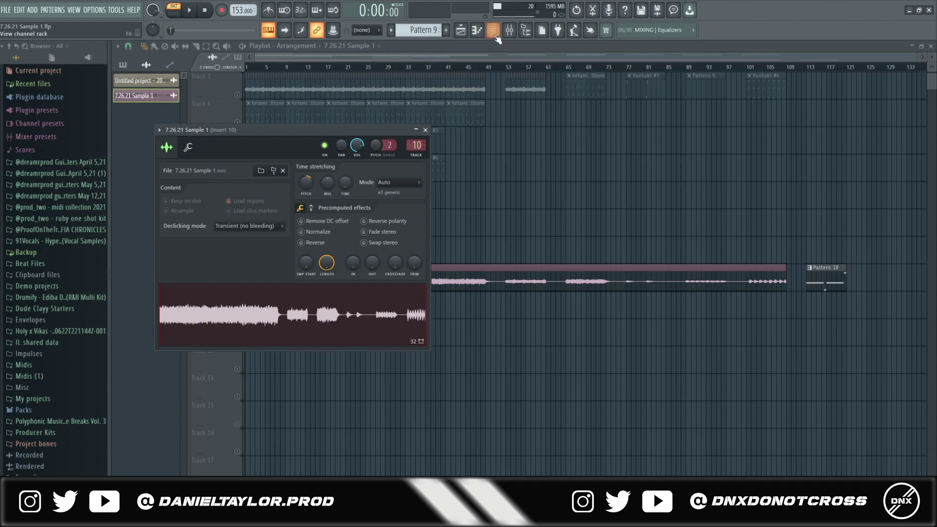
# Step: Check the effect in slot 3 of the mixer insert that 7.26.21 Sample 1 is routed to
pyautogui.doubleClick(416, 145)
pyautogui.click(885, 109)
pyautogui.moveTo(537, 92); pyautogui.dragTo(611, 123)
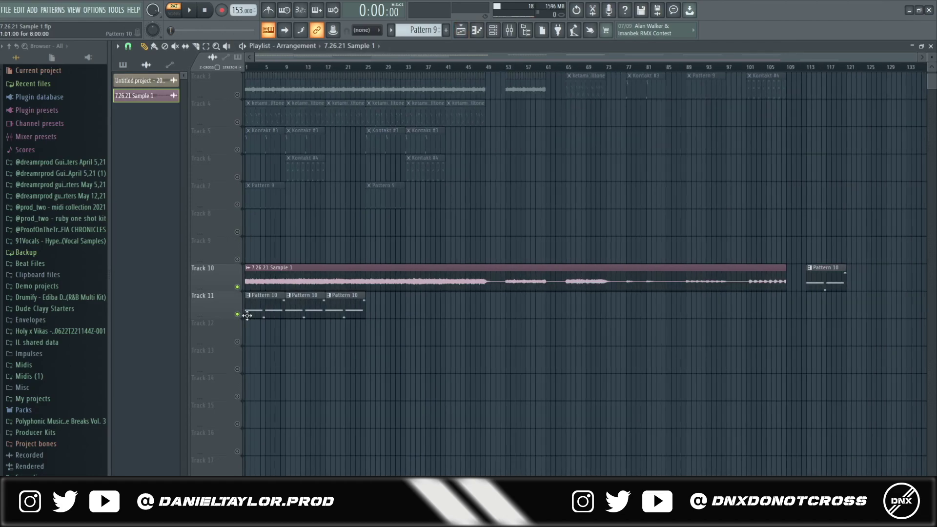
# Step: Open the Pattern 10 clip on track 11 and inspect the Sub 5 channel's settings from the channel rack
pyautogui.doubleClick(248, 316)
pyautogui.click(492, 30)
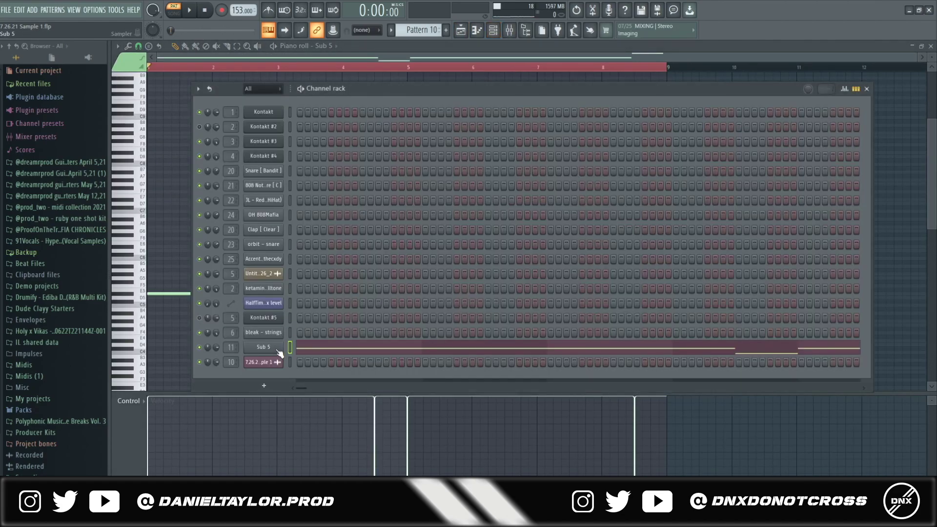
pyautogui.click(277, 349)
pyautogui.click(178, 159)
# Step: Review the Sub 5 bass notes in the Pattern 10 piano roll, highlighting the high note at the end
pyautogui.click(460, 31)
pyautogui.scroll(3, 260, 296)
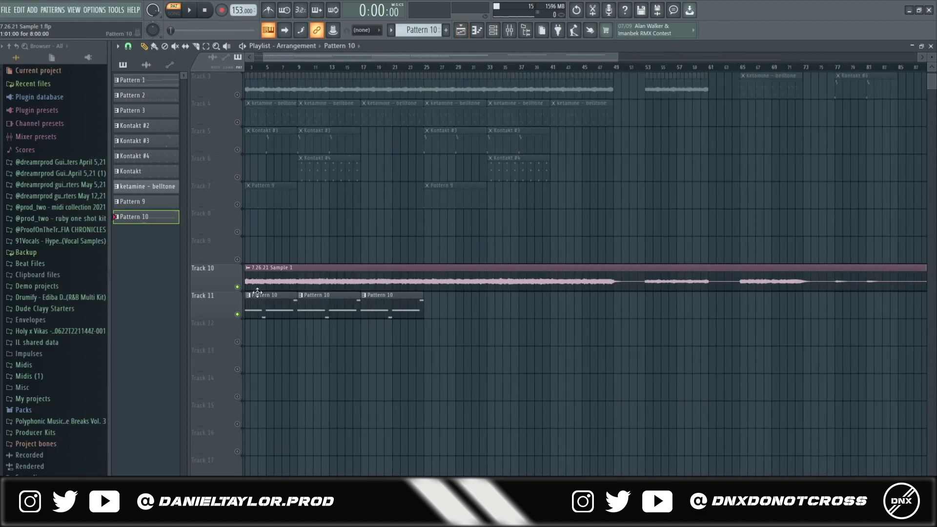
pyautogui.doubleClick(265, 303)
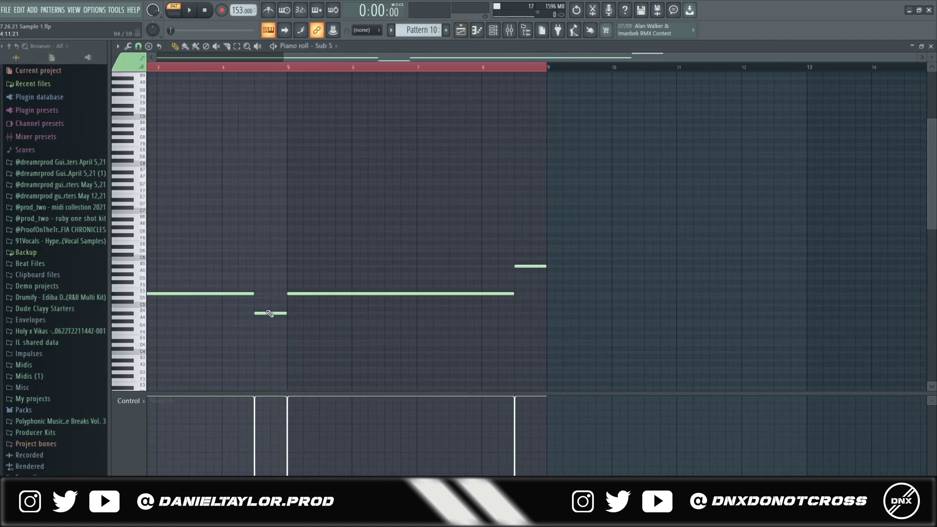
pyautogui.moveTo(364, 307); pyautogui.dragTo(437, 345)
pyautogui.moveTo(603, 239); pyautogui.dragTo(709, 277)
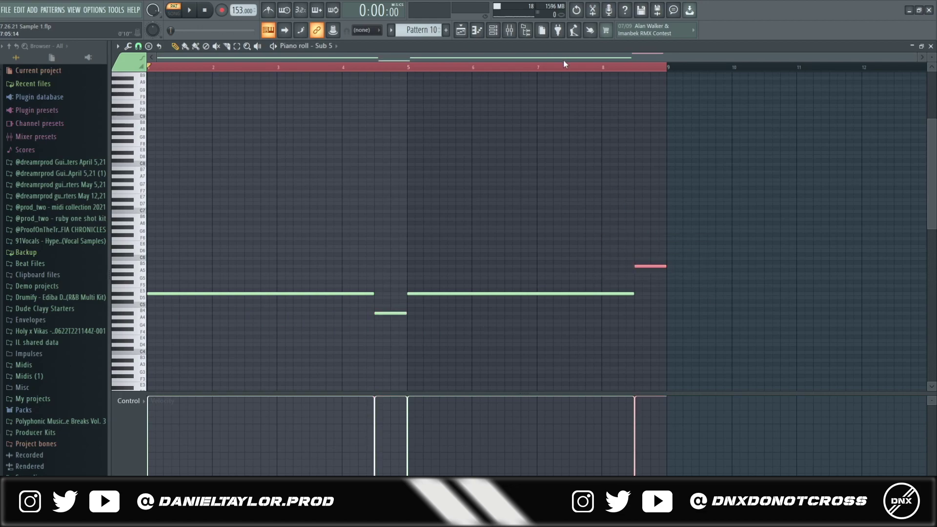
pyautogui.click(565, 74)
# Step: Check the SSLComp Stereo and Maximus effects on the mixer's master track
pyautogui.click(461, 30)
pyautogui.press('F9')
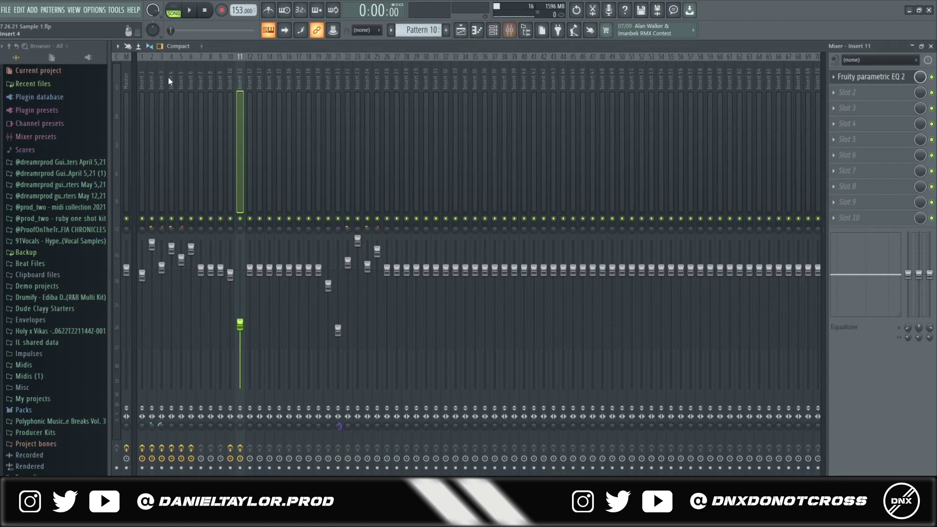
pyautogui.click(885, 110)
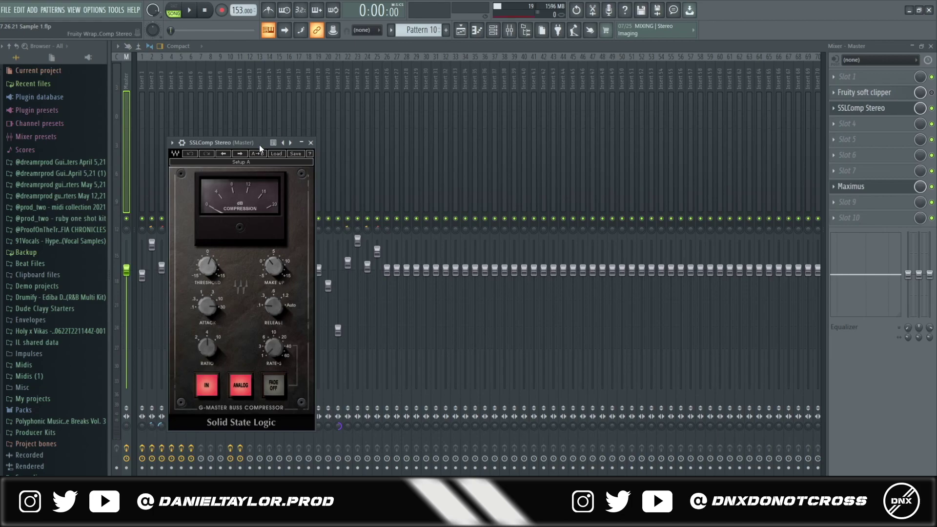
pyautogui.moveTo(265, 141); pyautogui.dragTo(308, 112)
pyautogui.moveTo(308, 112); pyautogui.dragTo(363, 93)
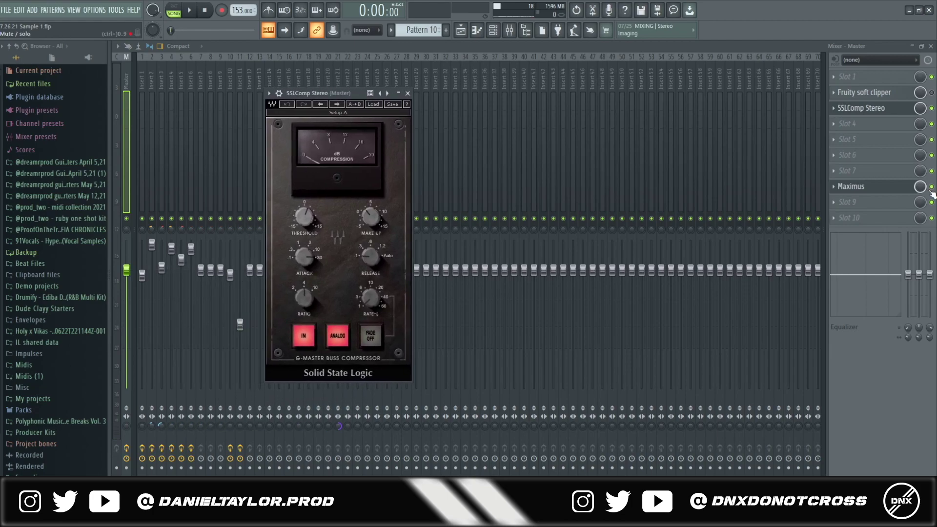
pyautogui.click(858, 186)
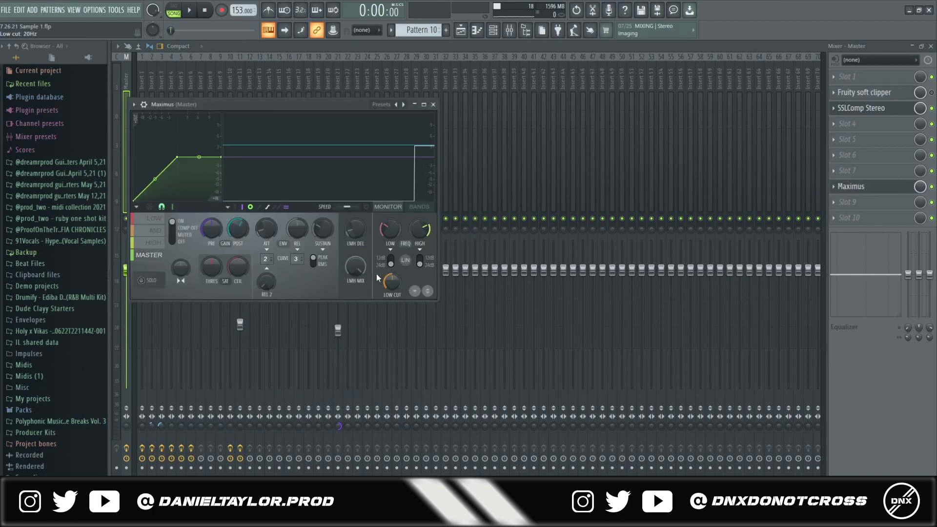
# Step: Return to the playlist and look over the enabled tracks 10 and 11 and the muted layers above them
pyautogui.click(460, 30)
pyautogui.scroll(3, 283, 185)
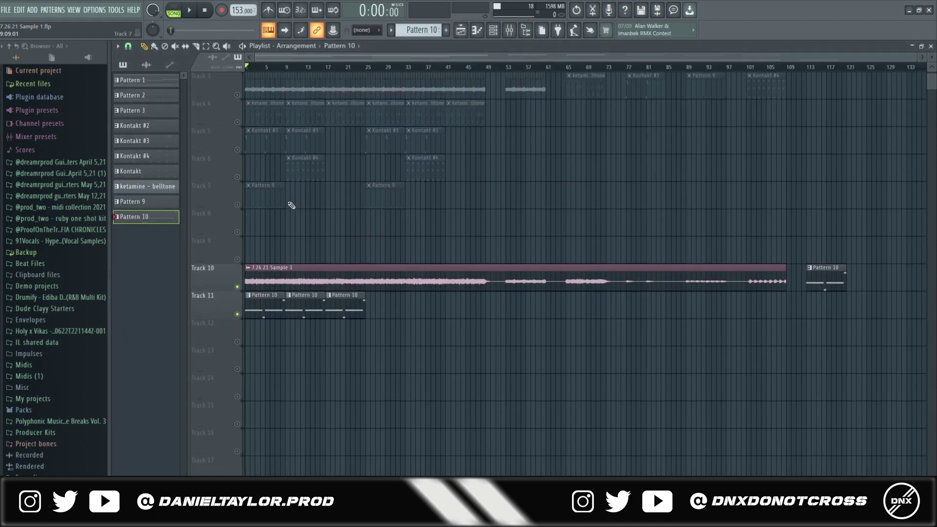
pyautogui.scroll(-2, 287, 230)
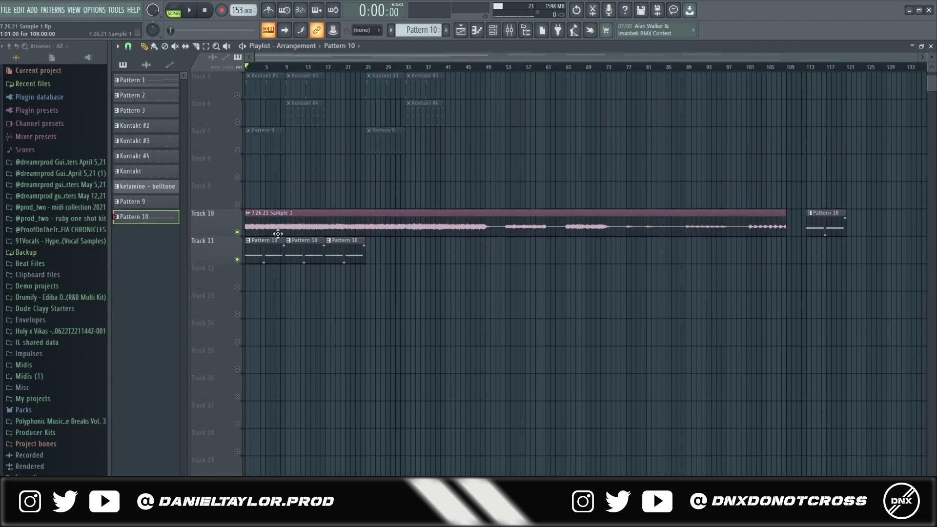
pyautogui.scroll(3, 273, 232)
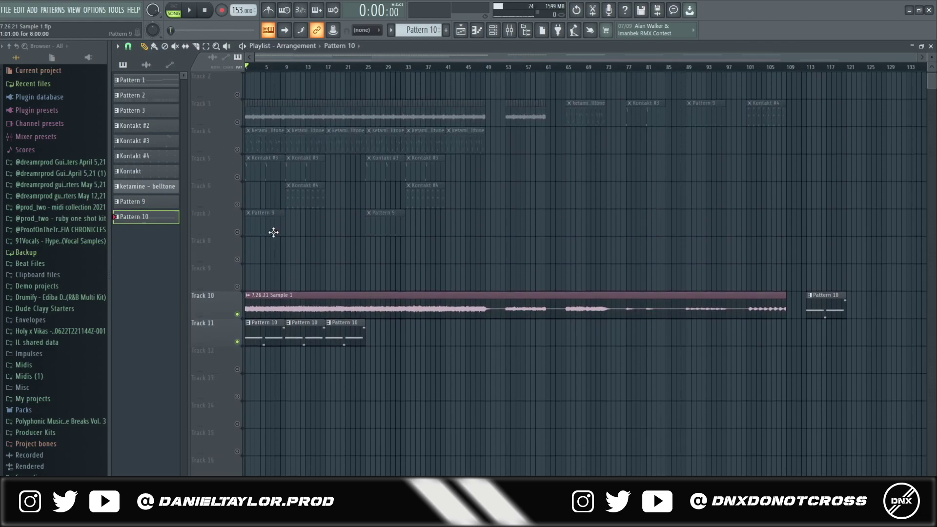
pyautogui.scroll(1, 271, 228)
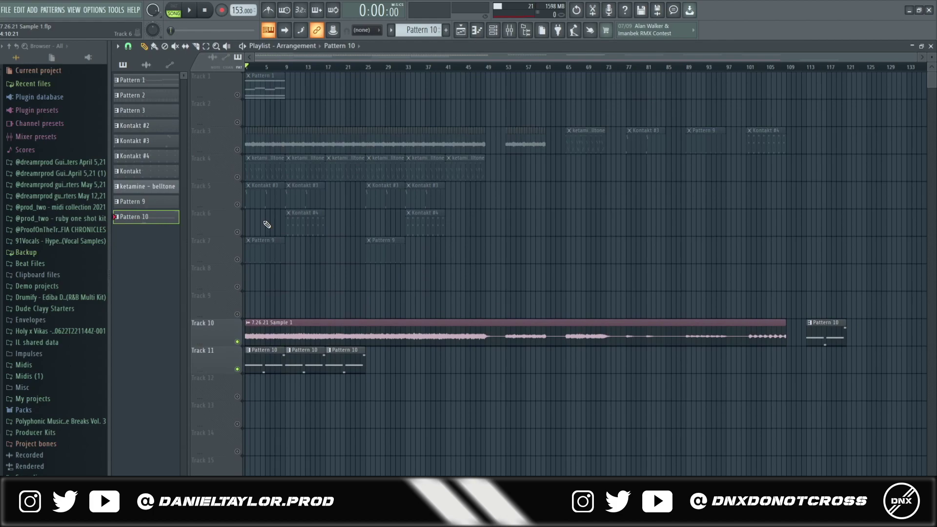